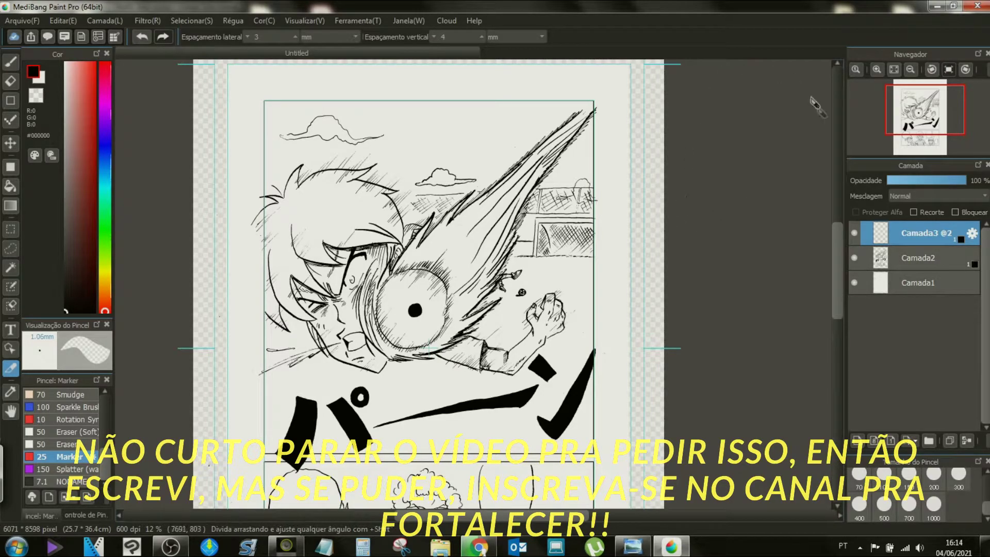
Step: Try dividing the upper comic panel horizontally just above the large sound-effect lettering, and undo the division
mouse_move(925, 127)
drag(926, 126, 906, 119)
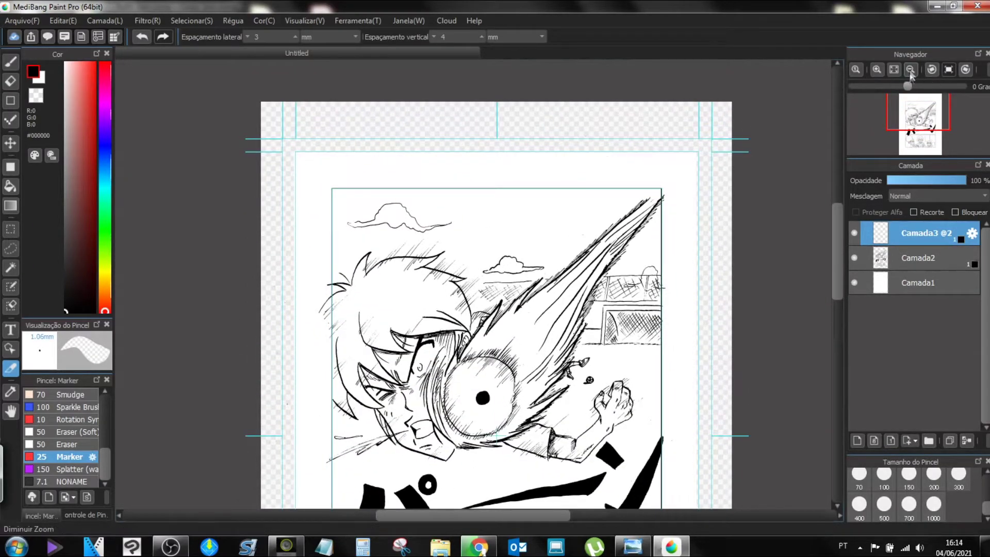
click(876, 71)
mouse_move(920, 117)
mouse_down()
mouse_move(923, 103)
mouse_move(932, 150)
mouse_move(916, 145)
mouse_move(917, 103)
mouse_move(919, 125)
mouse_up()
click(910, 71)
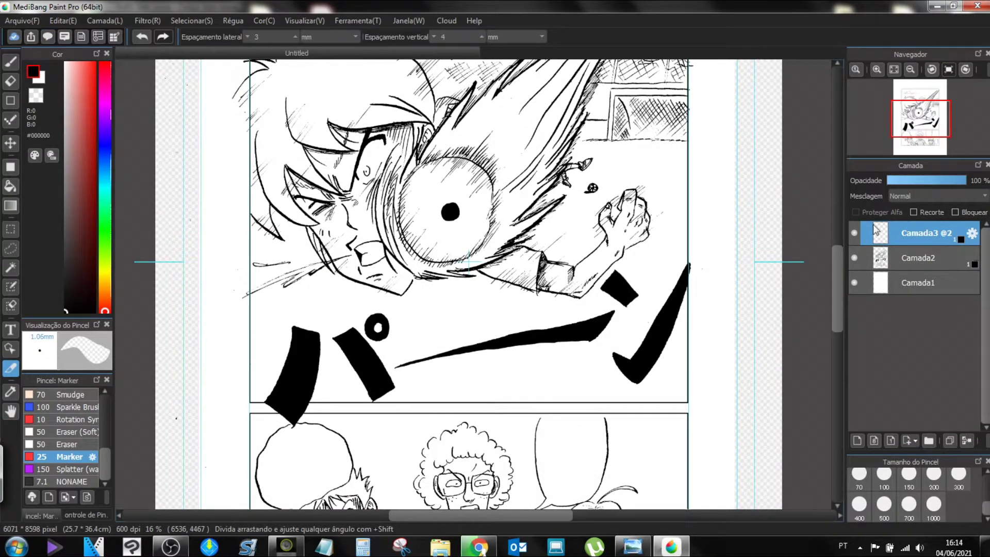
click(97, 20)
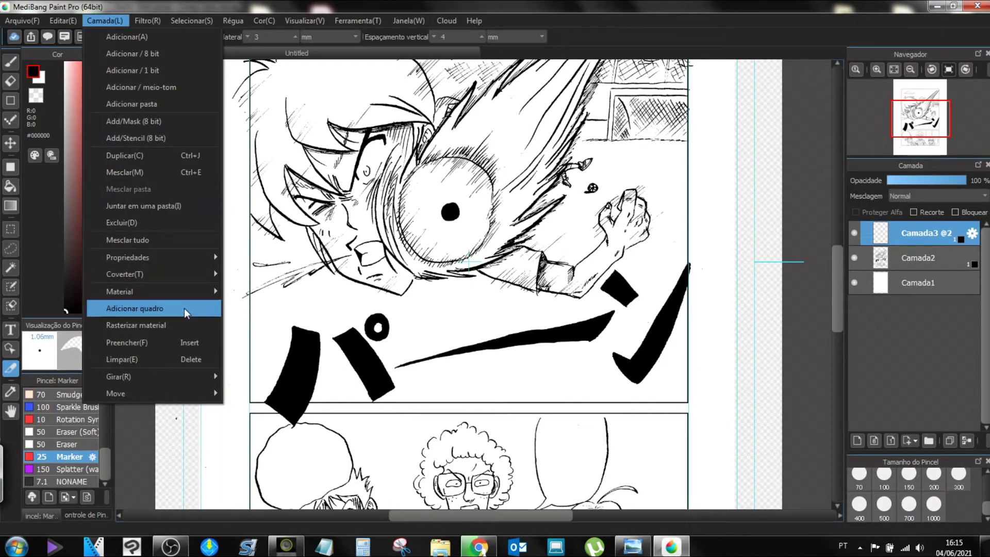
click(7, 375)
drag(233, 303, 703, 316)
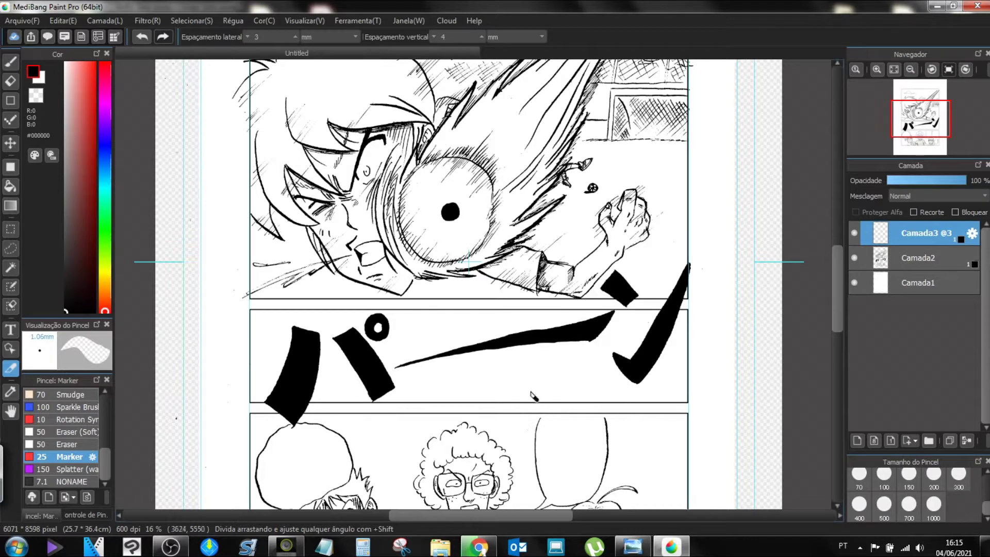
key(ctrl+z)
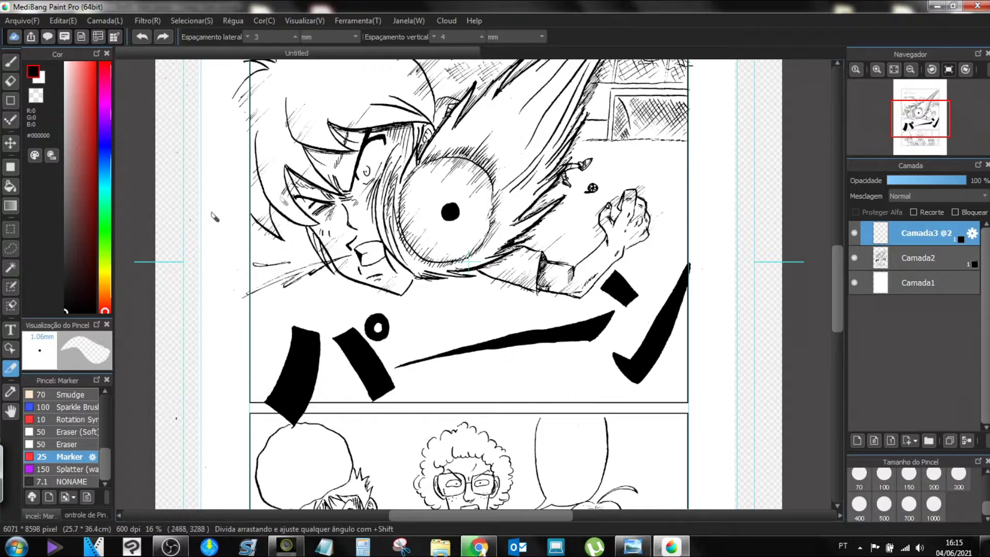
Step: Erase the hair lines crossing the upper panel's left border on layer Camada2 with a 4.23 mm eraser
click(10, 81)
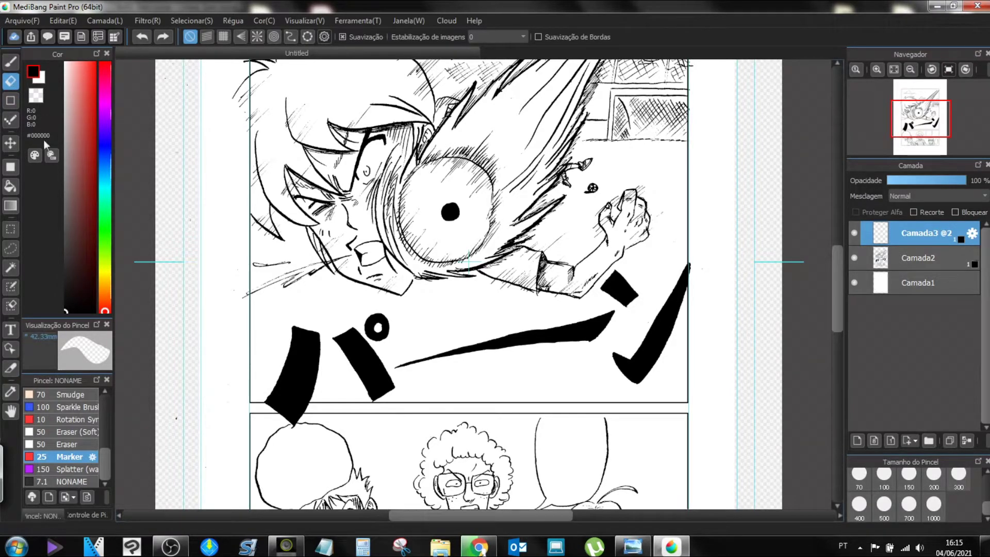
click(16, 267)
drag(921, 128, 921, 109)
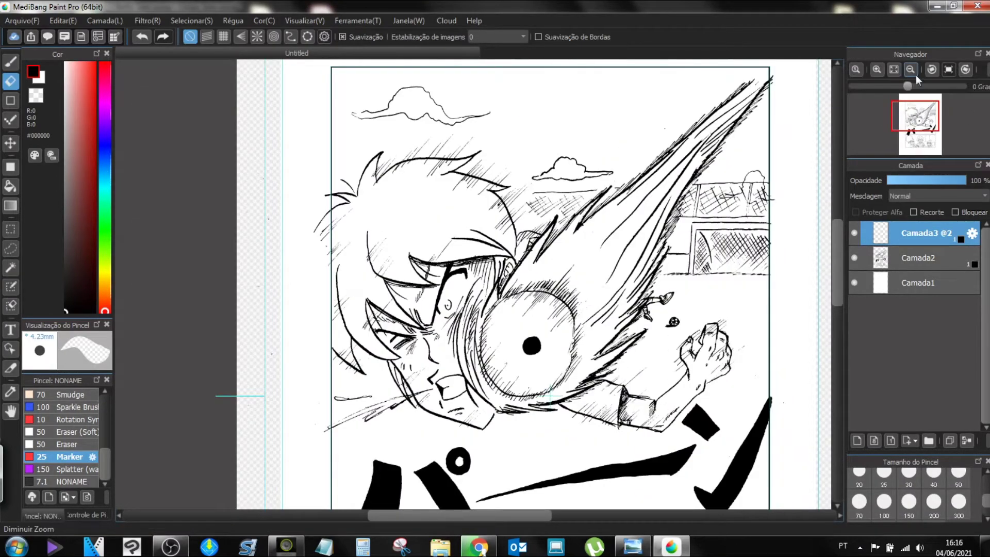
click(876, 69)
drag(915, 116, 906, 104)
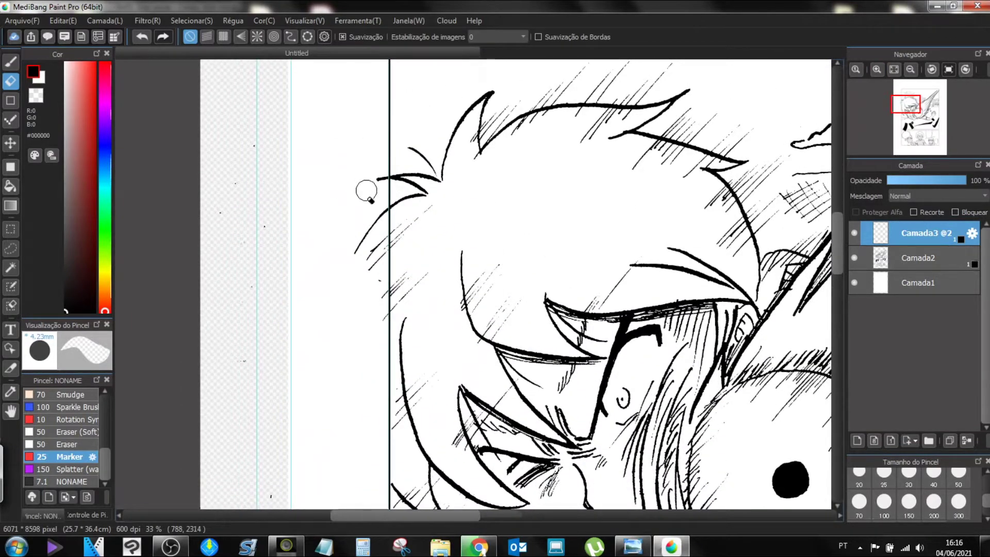
click(871, 258)
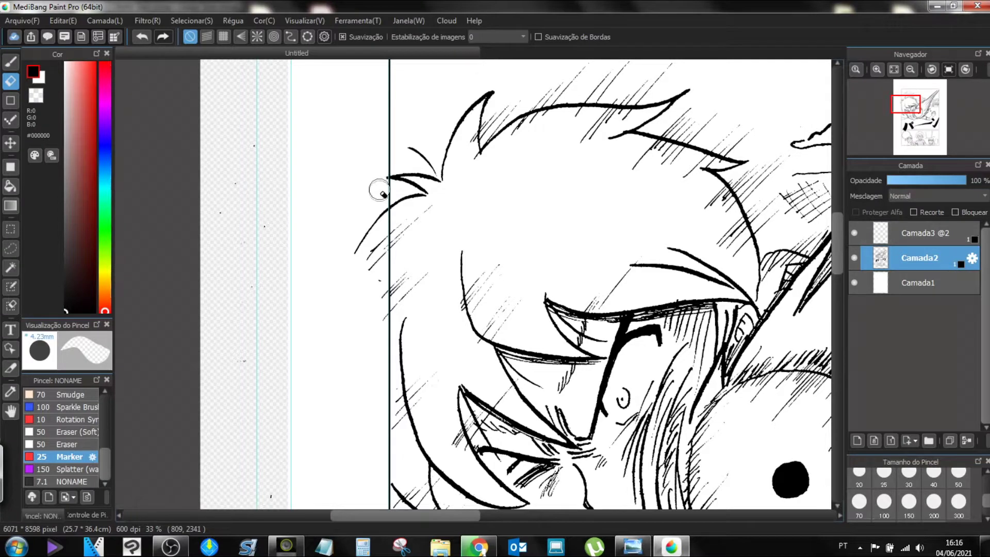
mouse_move(381, 182)
mouse_down()
mouse_move(372, 222)
mouse_move(352, 223)
mouse_move(358, 231)
mouse_move(364, 205)
mouse_move(375, 284)
mouse_move(377, 199)
mouse_move(377, 239)
mouse_move(384, 205)
mouse_move(377, 287)
mouse_move(372, 226)
mouse_move(370, 321)
mouse_move(377, 262)
mouse_move(380, 317)
mouse_move(369, 298)
mouse_up()
Step: Select the area outside the upper panel and erase the Camada2 lines spilling over its borders with a 42.33 mm eraser, leaving nothing selected
mouse_move(928, 142)
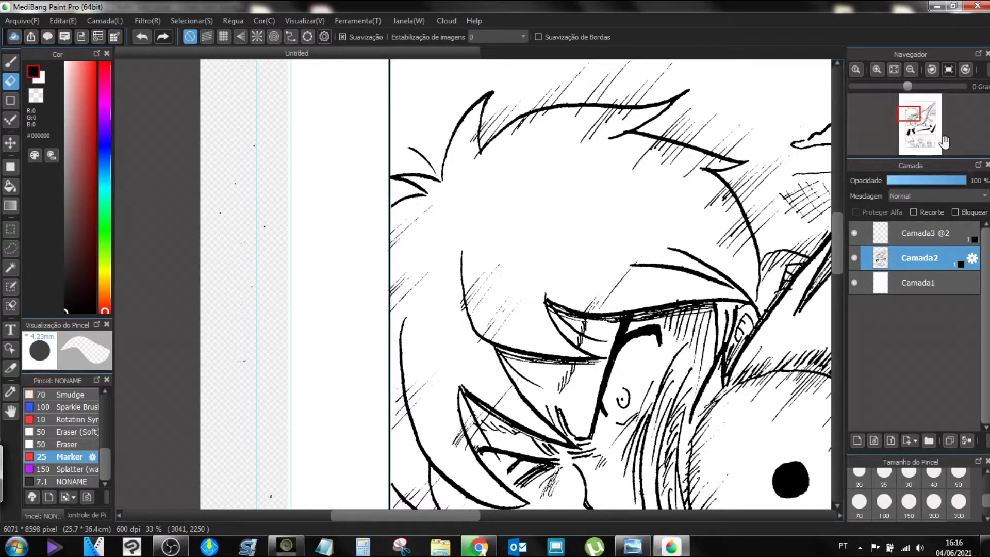
click(910, 69)
drag(917, 115, 933, 118)
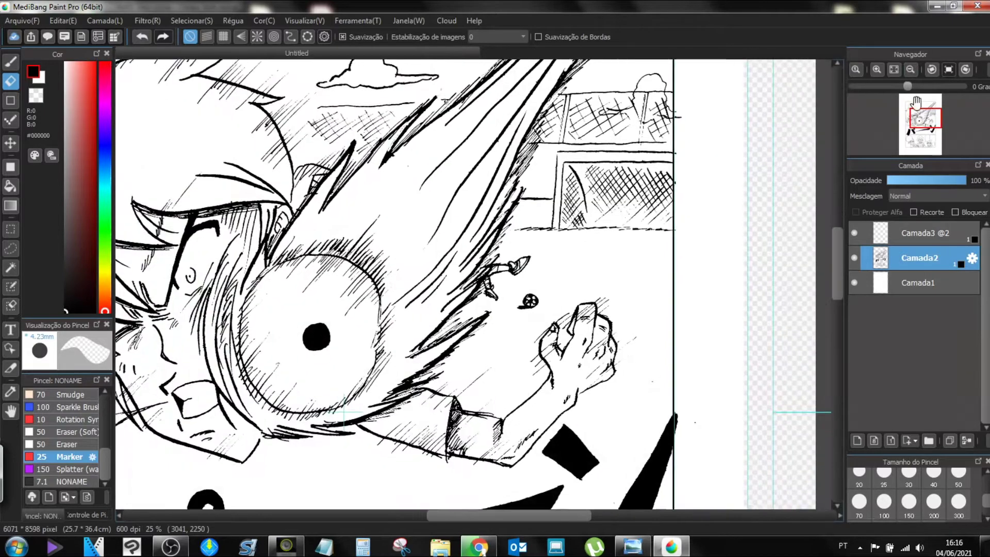
click(909, 69)
click(909, 70)
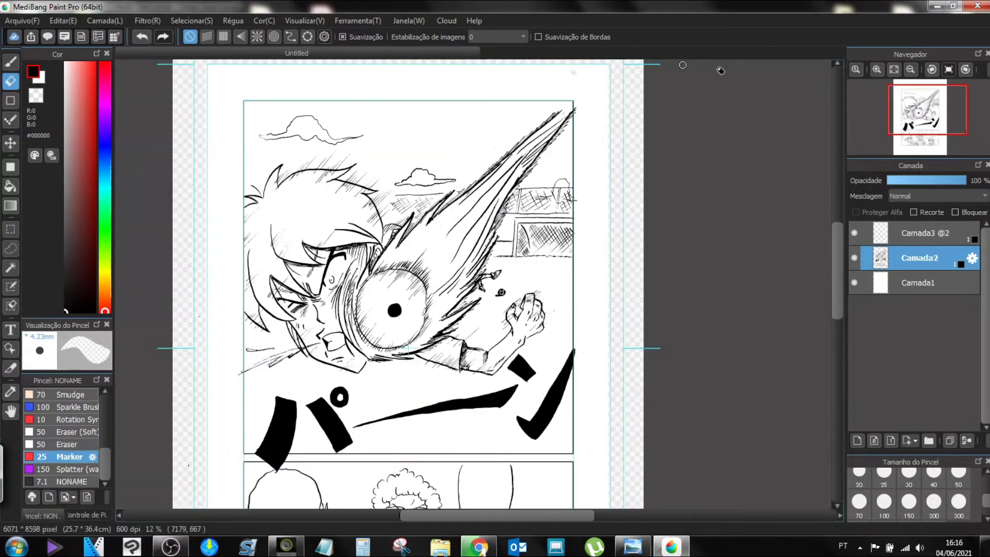
click(11, 230)
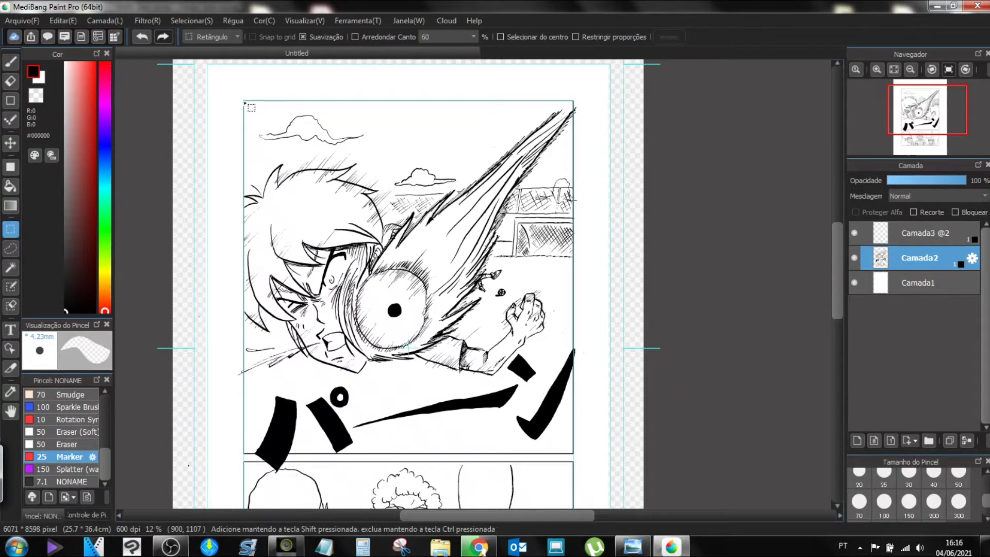
drag(244, 103, 573, 454)
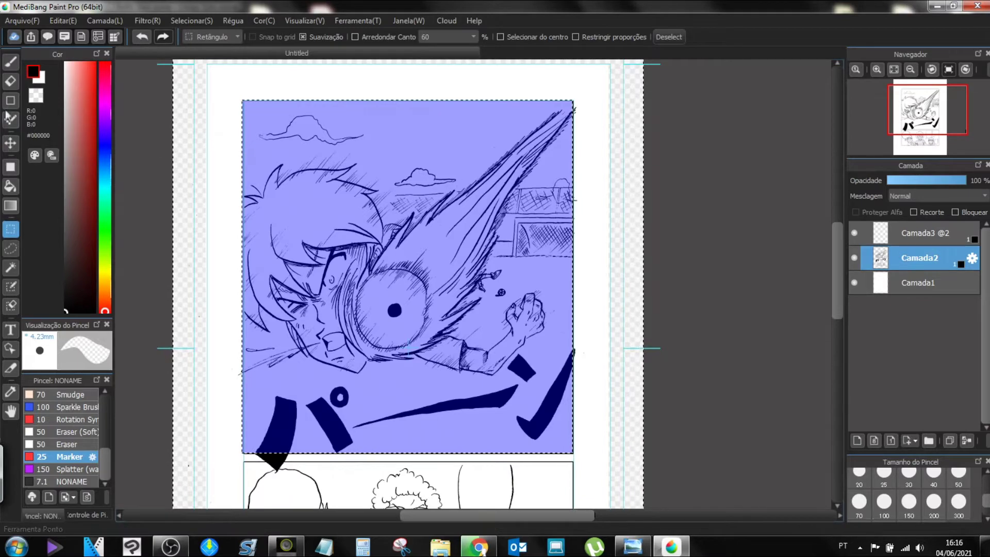
click(11, 80)
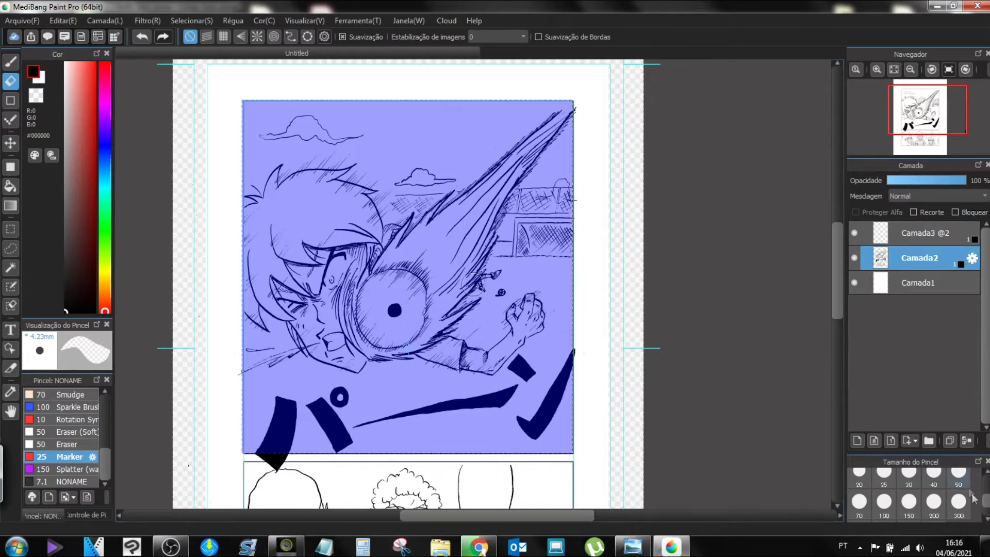
scroll(959, 495, down, 2)
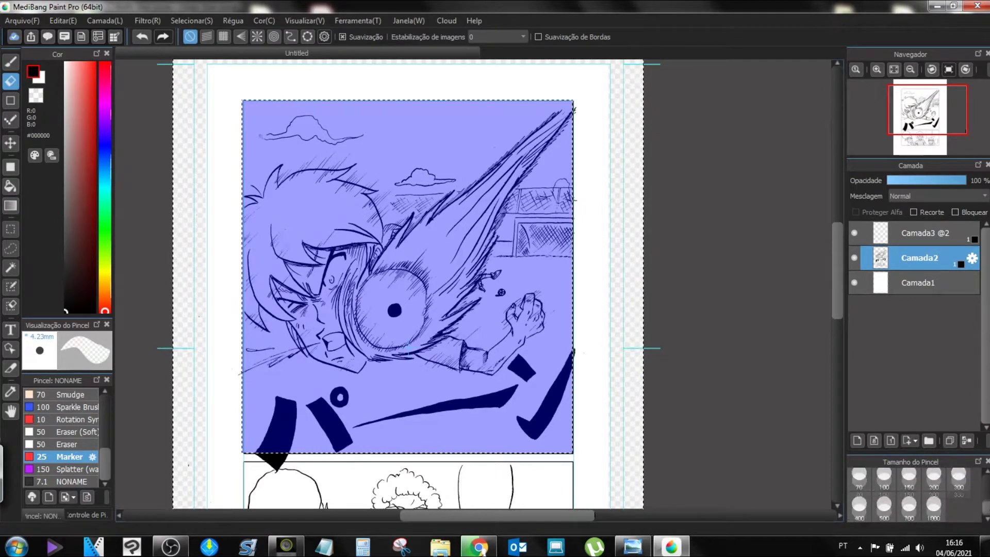
click(933, 504)
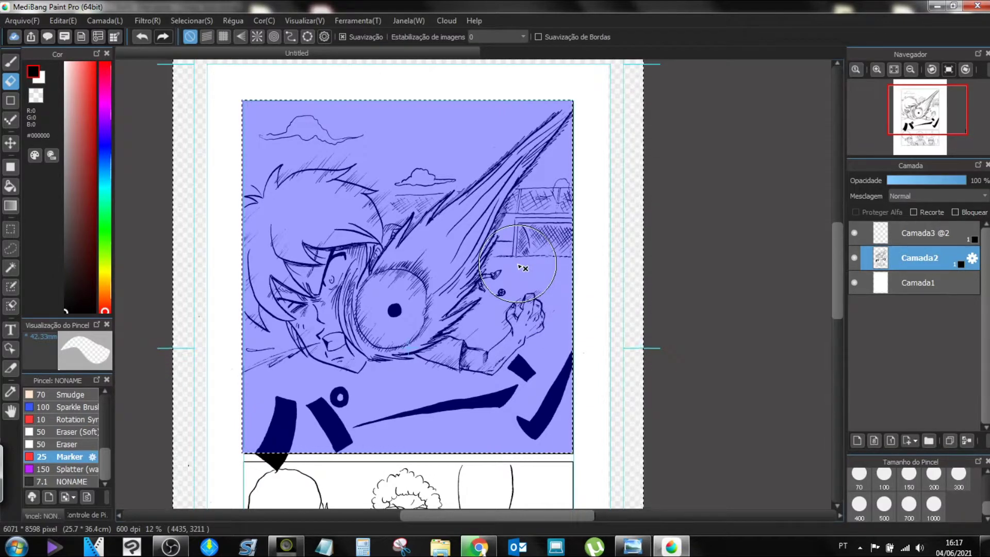
key(ctrl+d)
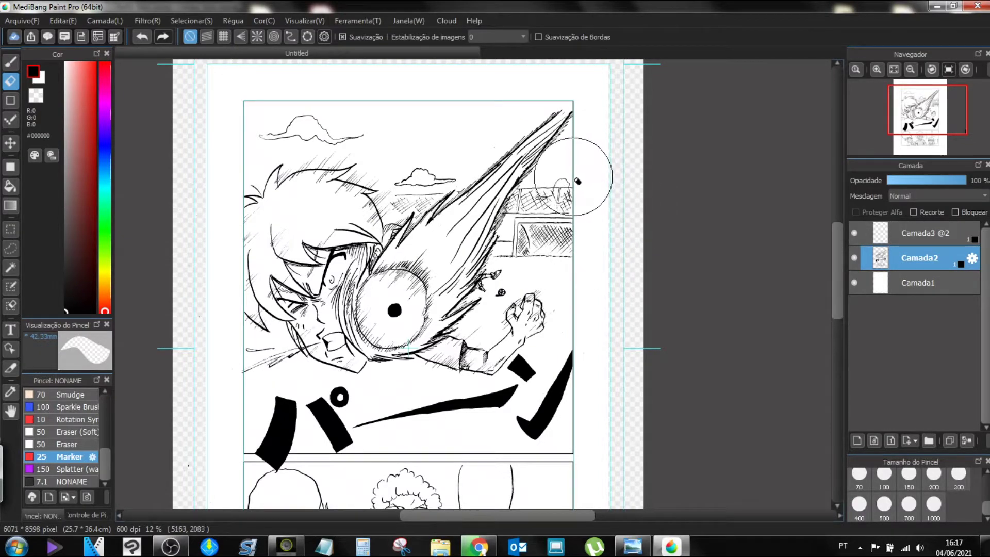
Step: Select the area outside the lower panel, erase the character lines spilling past its bottom border, and deselect
drag(926, 115, 926, 141)
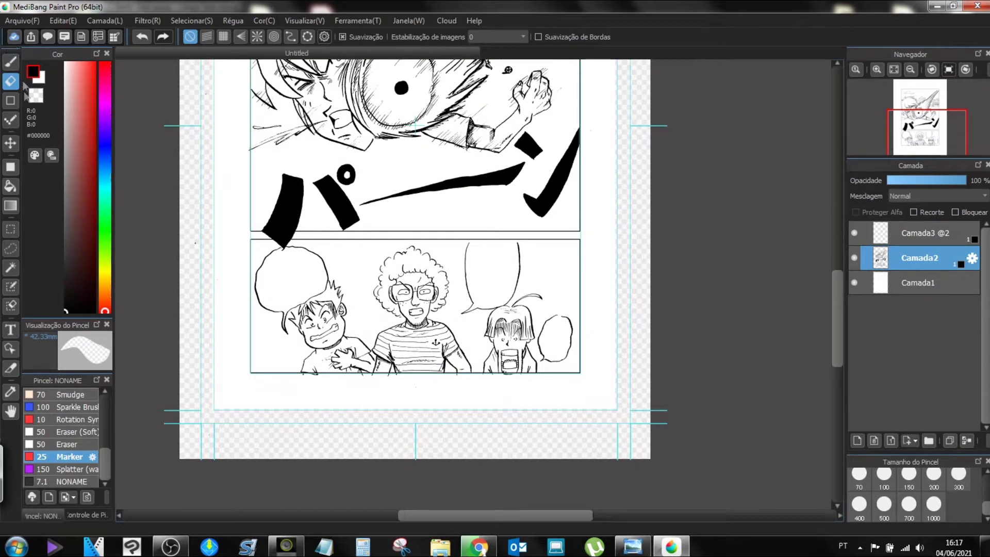
click(12, 235)
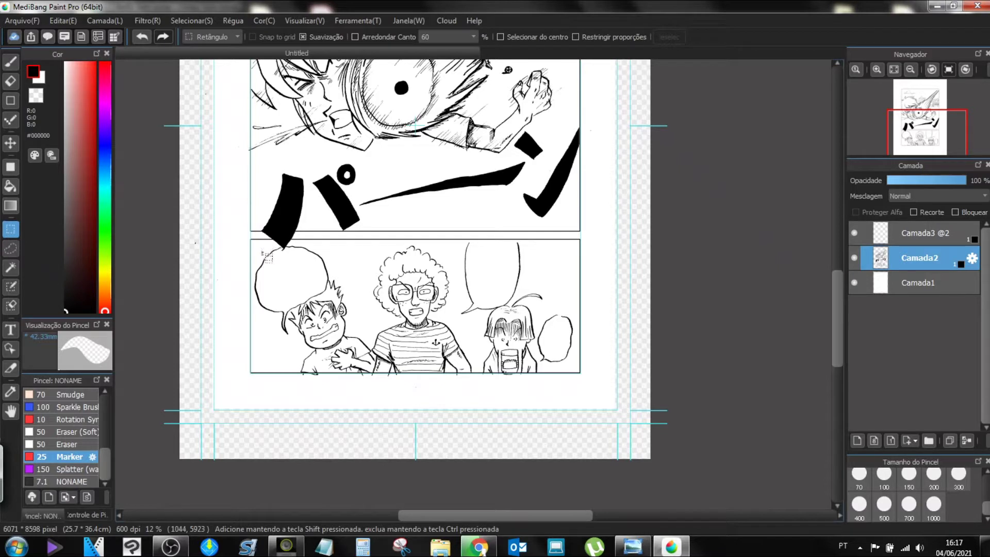
drag(253, 242, 584, 379)
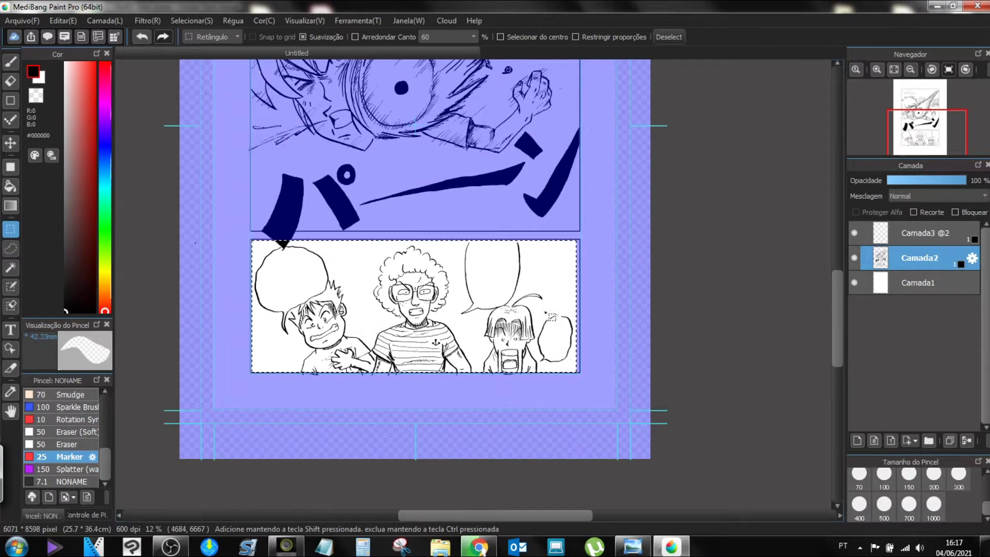
key(ctrl+shift+i)
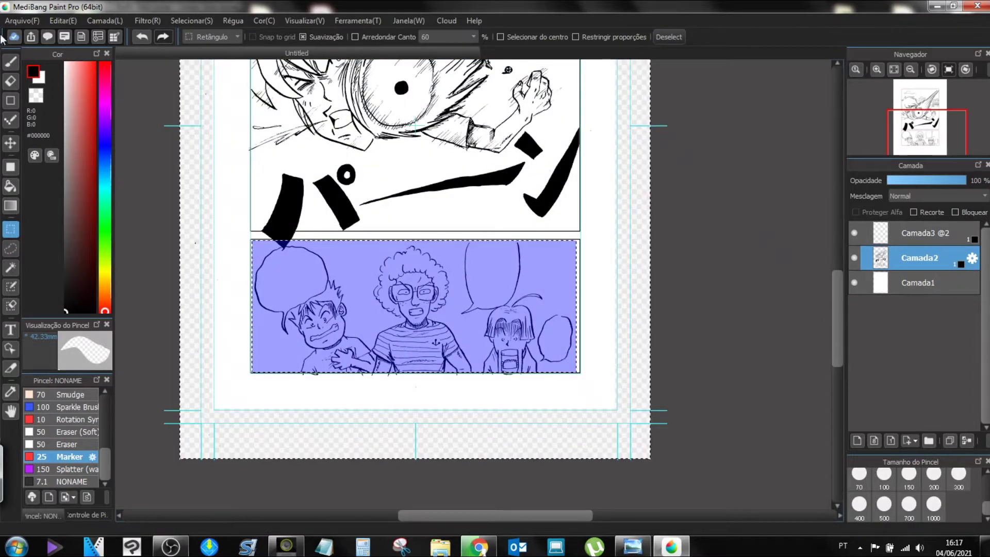
click(11, 81)
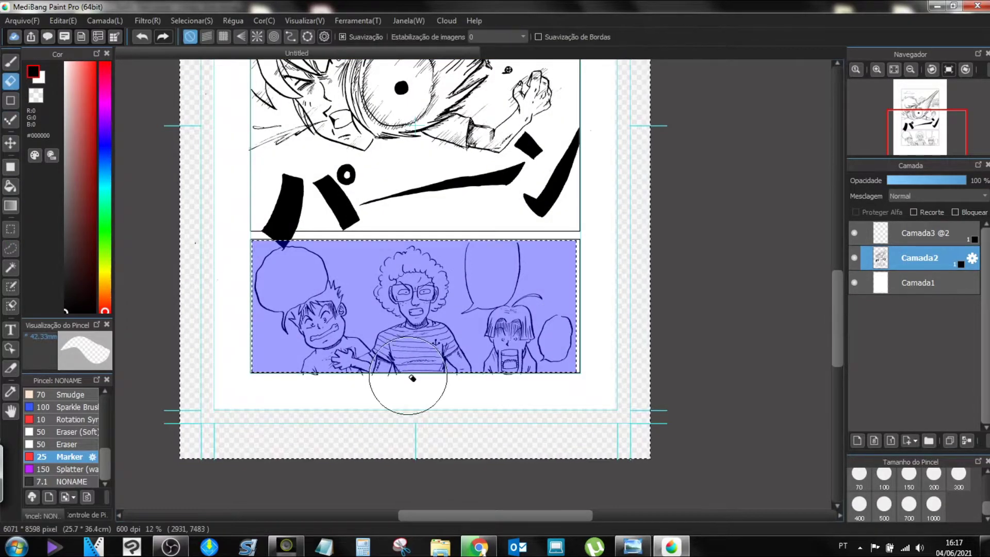
mouse_move(312, 356)
mouse_down()
mouse_move(336, 381)
mouse_move(269, 384)
mouse_move(411, 382)
mouse_move(397, 377)
mouse_move(491, 387)
mouse_move(552, 377)
mouse_move(481, 376)
mouse_up()
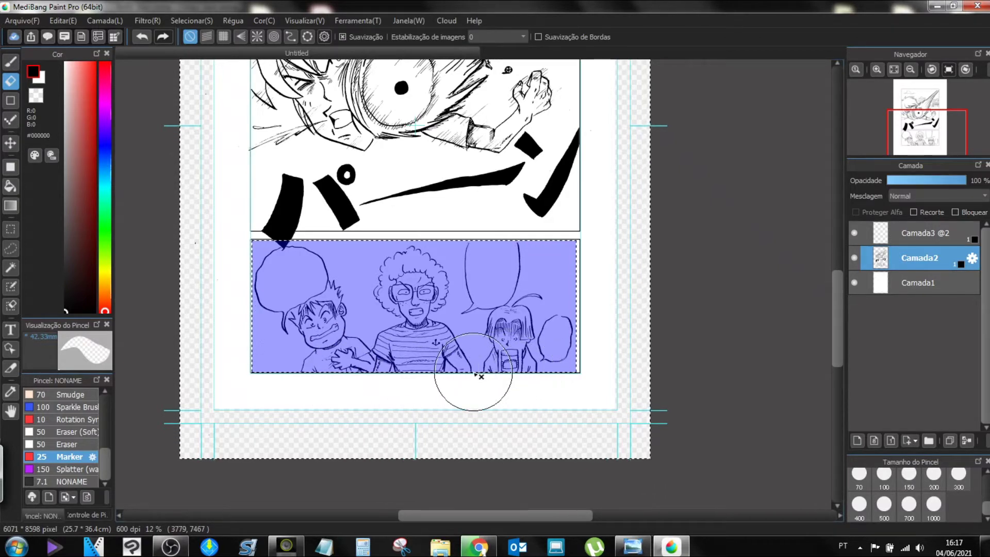
key(ctrl+d)
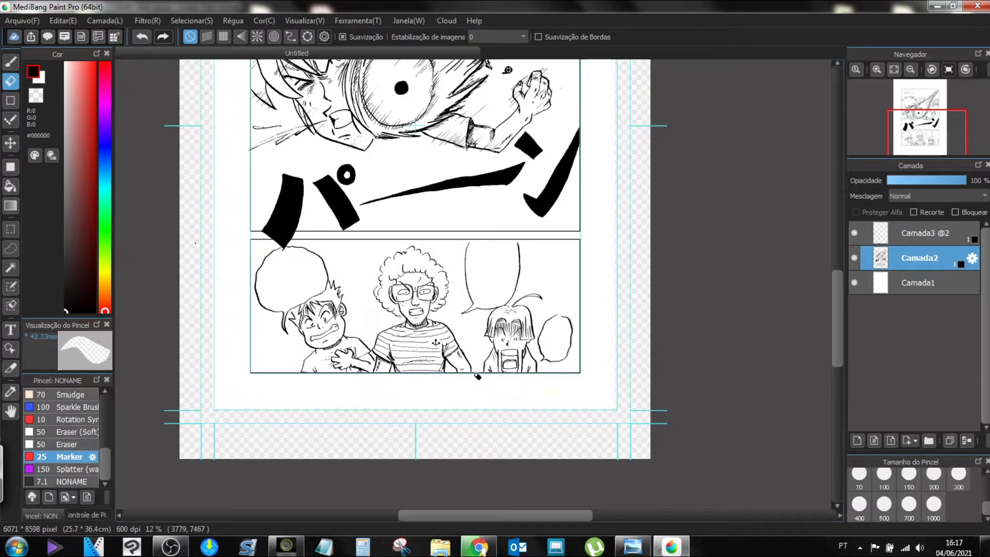
Step: Open the Material window and browse its Mosaico and Retícula tone collections
mouse_move(901, 117)
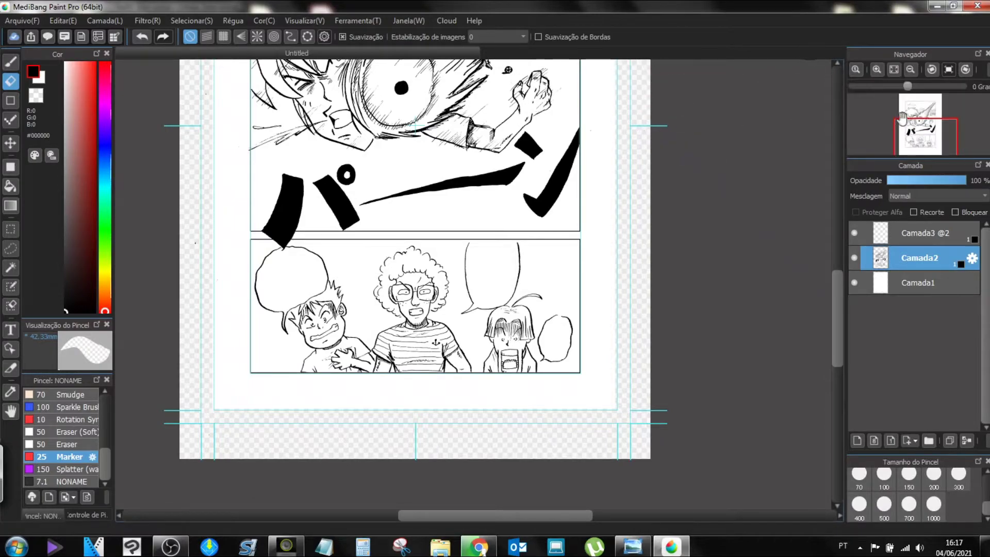
drag(901, 118, 934, 121)
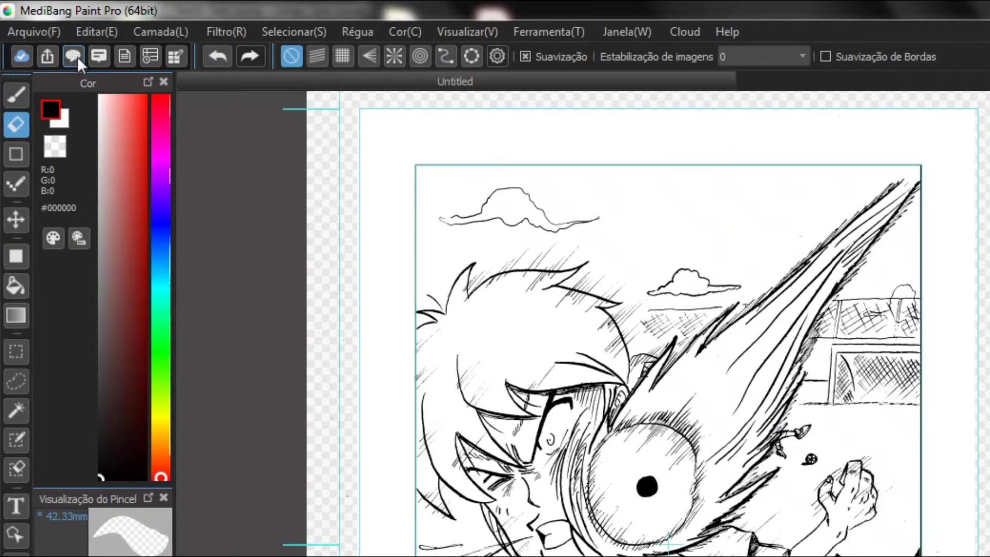
click(75, 55)
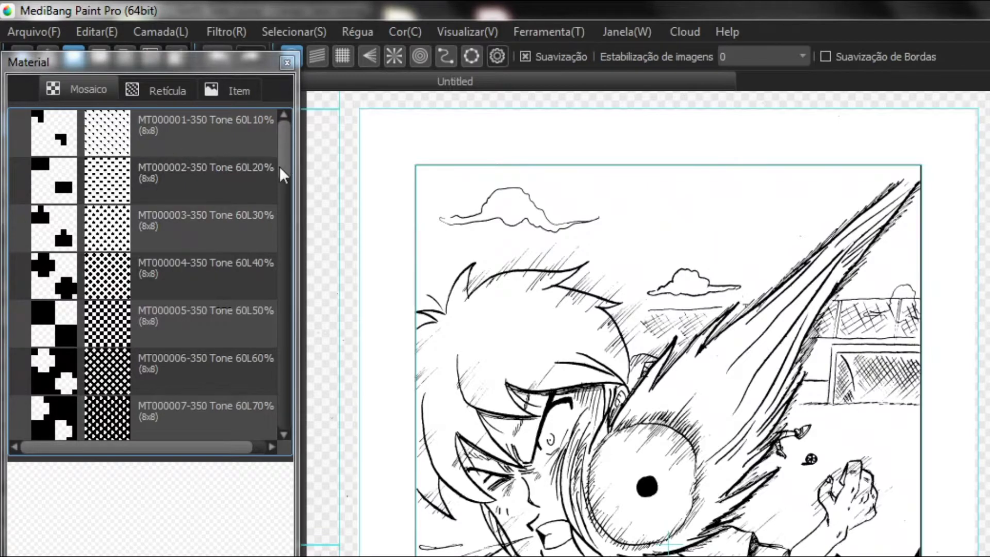
click(284, 150)
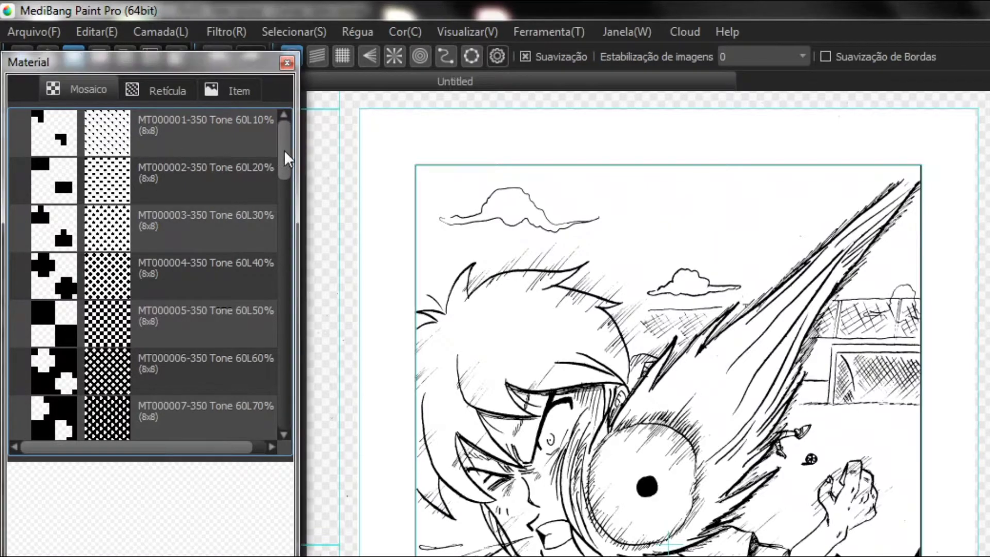
click(178, 90)
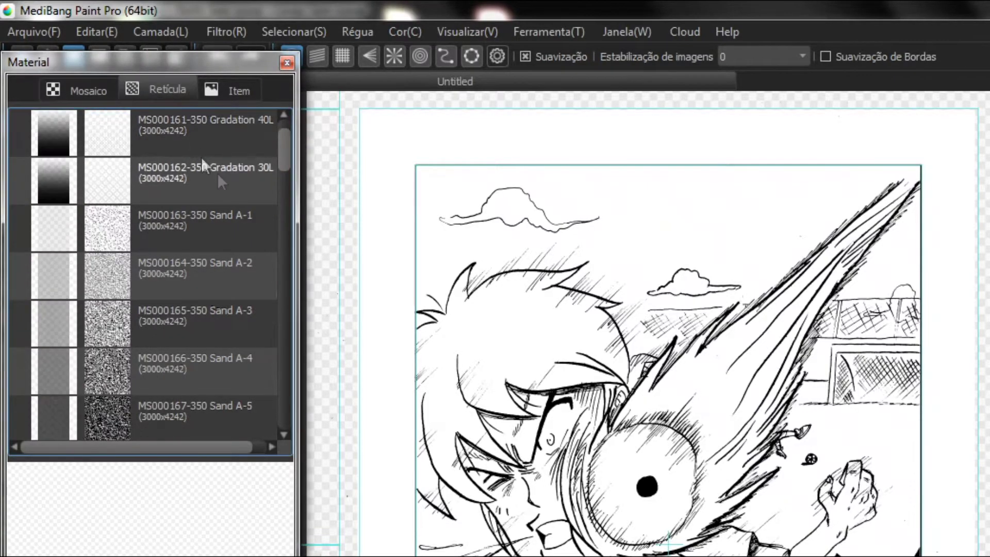
click(81, 98)
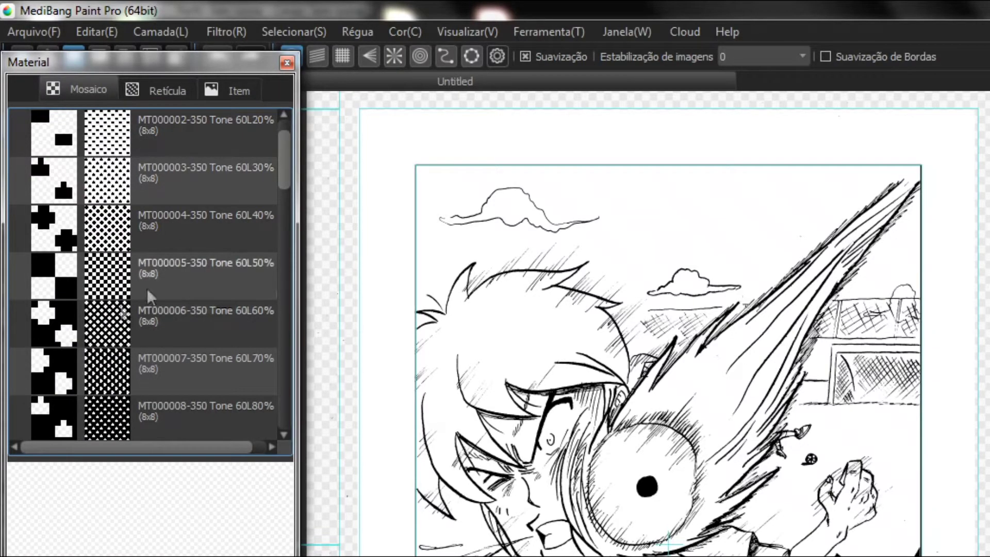
drag(282, 158, 205, 147)
Step: Try placing the Retícula material MS000125-350 Thunder over the upper panel, and undo the placement
click(159, 88)
mouse_move(286, 152)
mouse_down()
mouse_move(307, 336)
mouse_move(304, 327)
mouse_up()
mouse_move(61, 327)
mouse_down()
mouse_move(477, 318)
mouse_move(440, 323)
mouse_move(457, 291)
mouse_up()
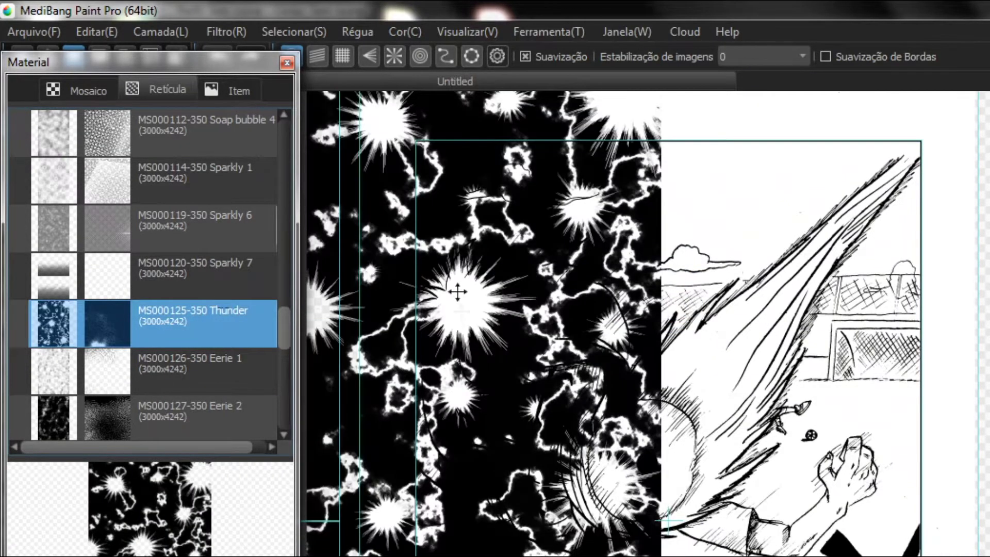
key(ctrl+z)
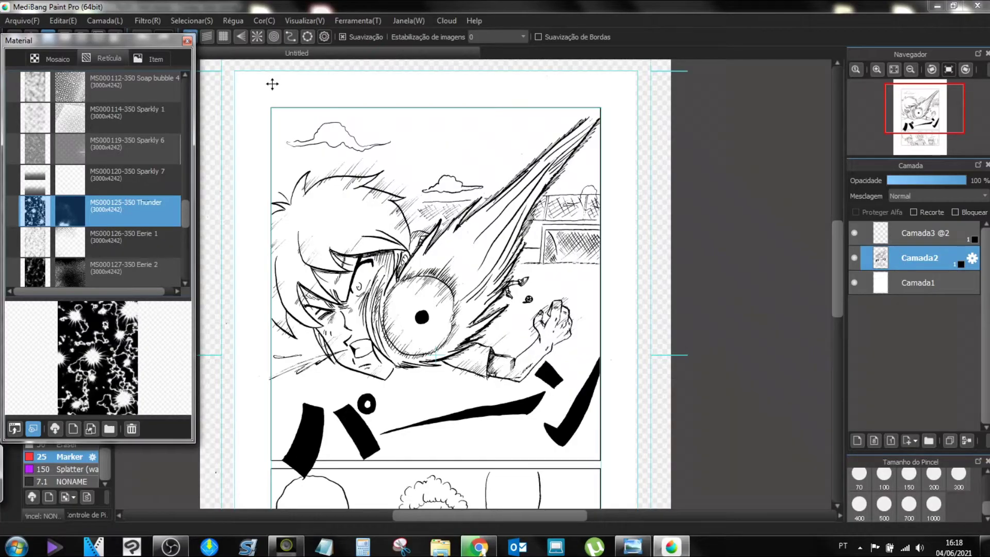
Step: Add a new colour layer directly above the panel-frame layer Camada3 @2
click(883, 229)
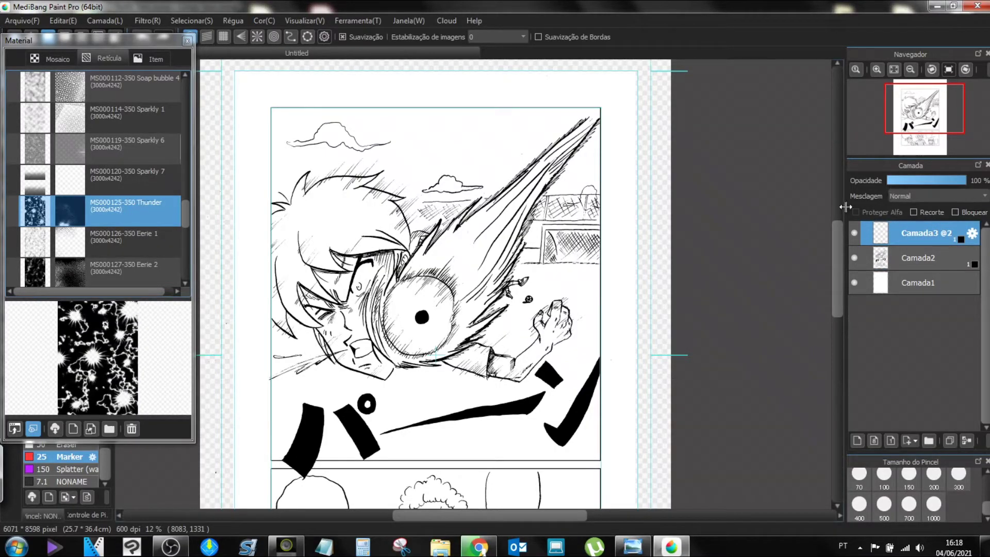
click(869, 441)
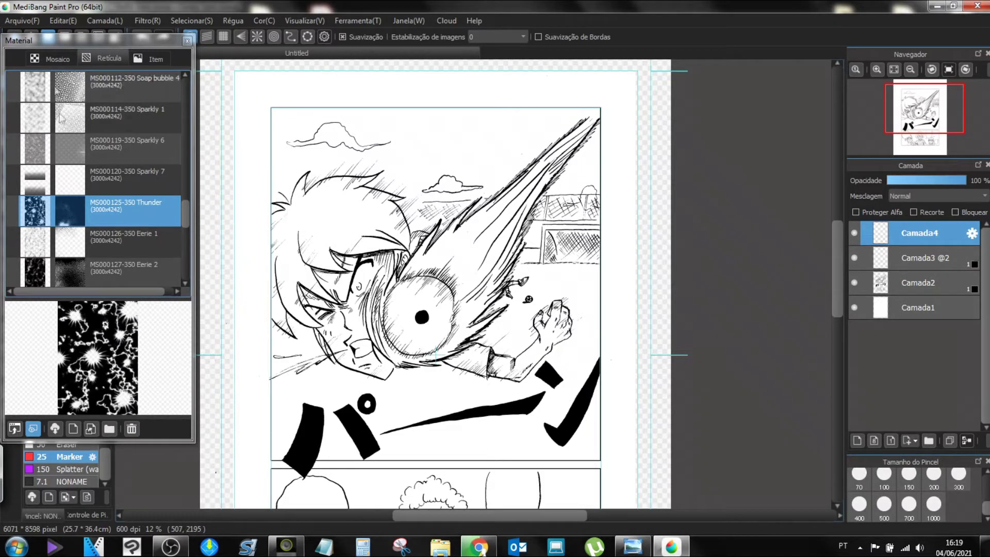
Step: Move the Material window clear of the page and make a rectangular selection about 4240 × 1240 px over the upper panel's sky
scroll(187, 202, up, 2)
drag(187, 202, 181, 97)
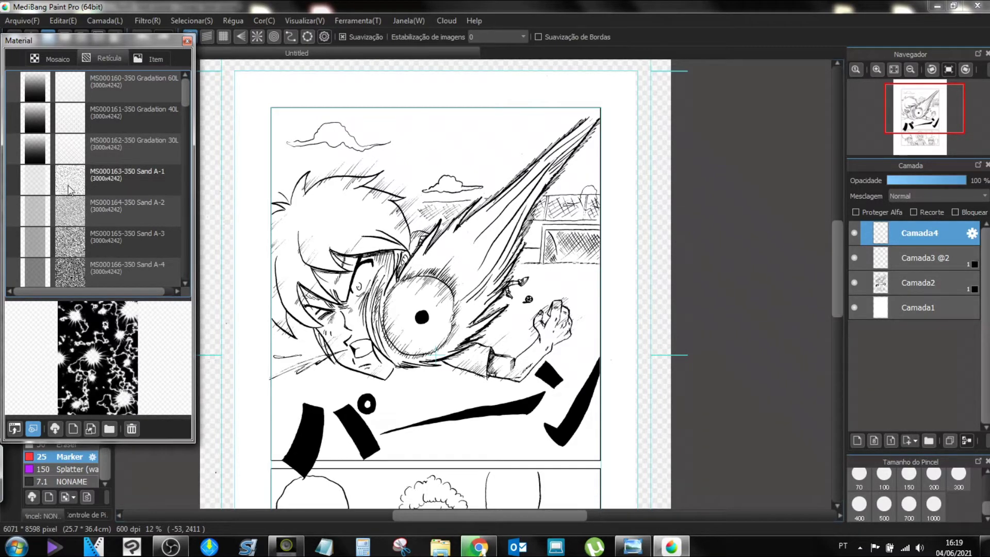
mouse_move(147, 42)
mouse_down()
mouse_move(177, 63)
mouse_move(382, 80)
mouse_move(685, 89)
mouse_move(815, 66)
mouse_up()
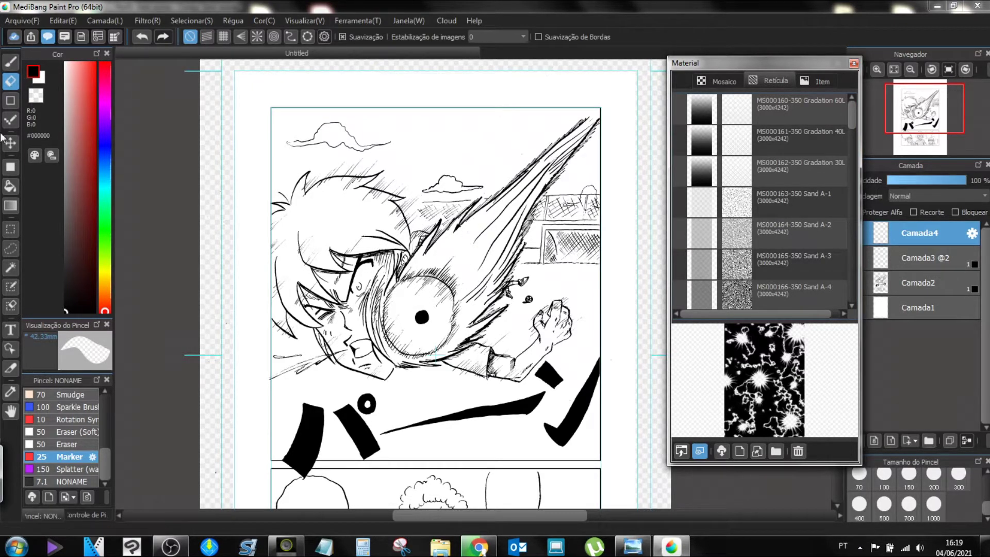
click(10, 230)
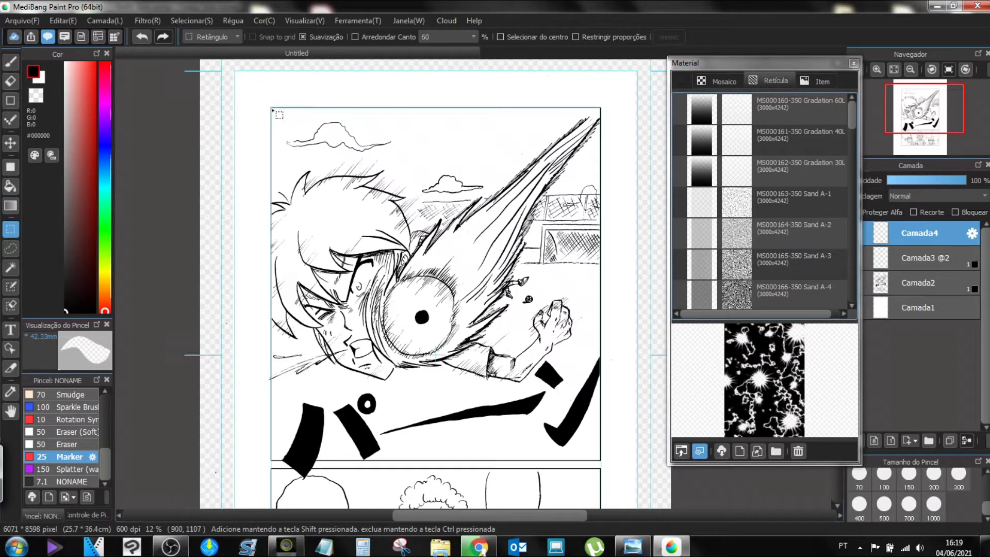
drag(271, 107, 601, 203)
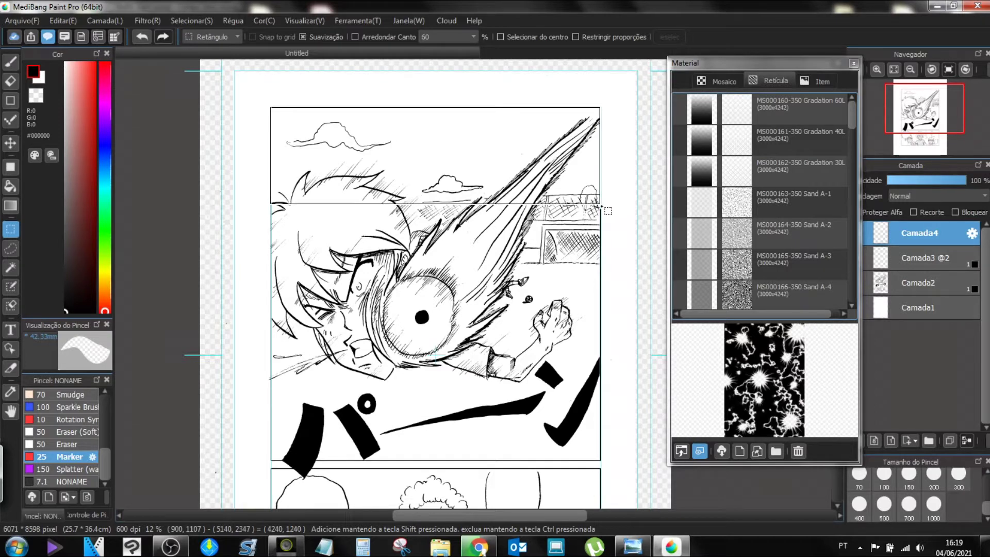
drag(608, 209, 601, 203)
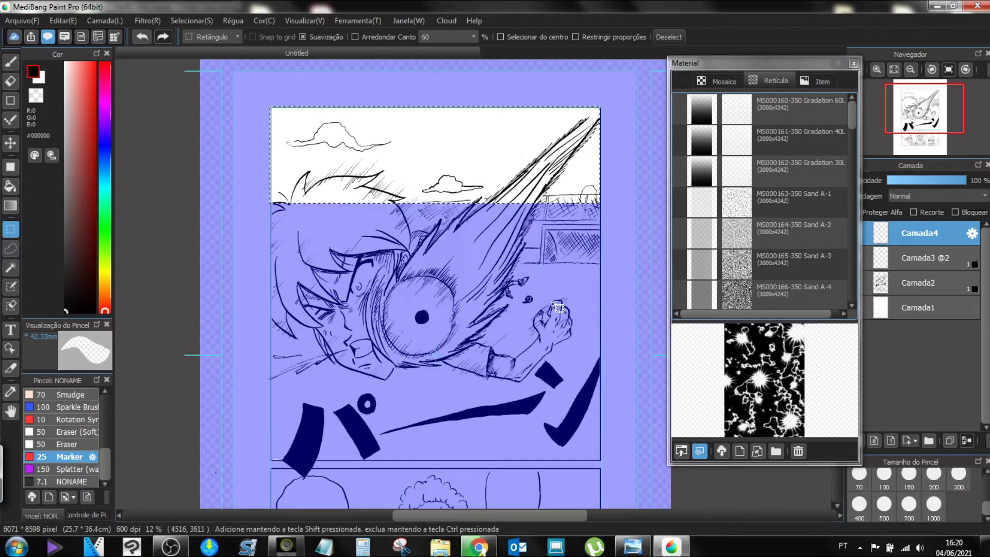
Step: Place the MS000163-350 Sand A-1 material over the selected sky at 151% zoom, close the Material window, and deselect
drag(765, 197, 502, 144)
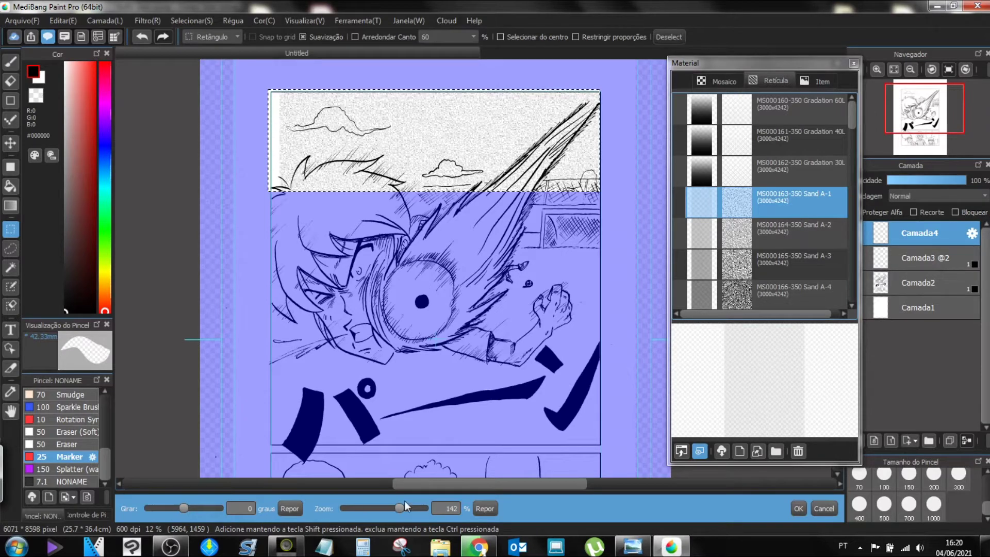
mouse_move(396, 506)
mouse_down()
mouse_move(406, 504)
mouse_move(363, 506)
mouse_move(393, 503)
mouse_up()
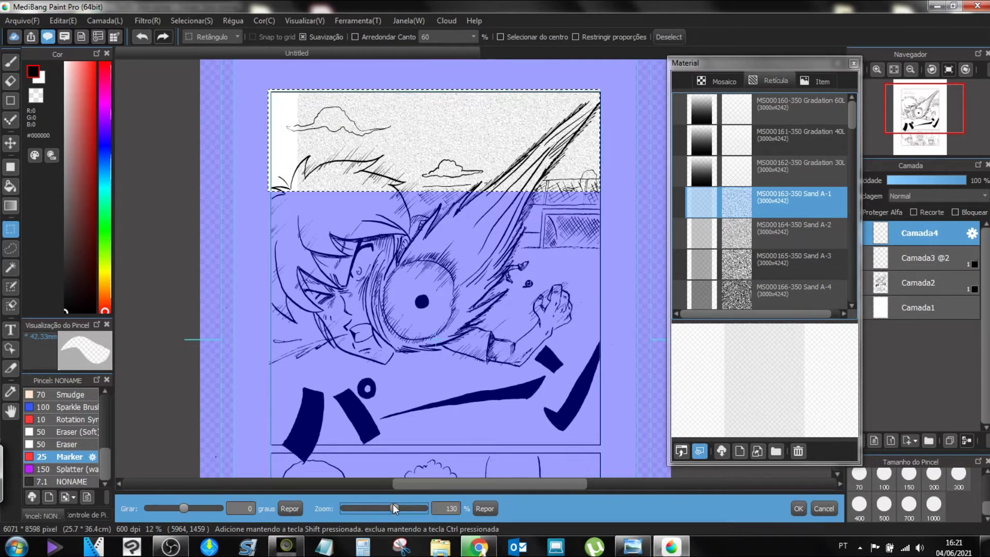
drag(475, 102, 432, 150)
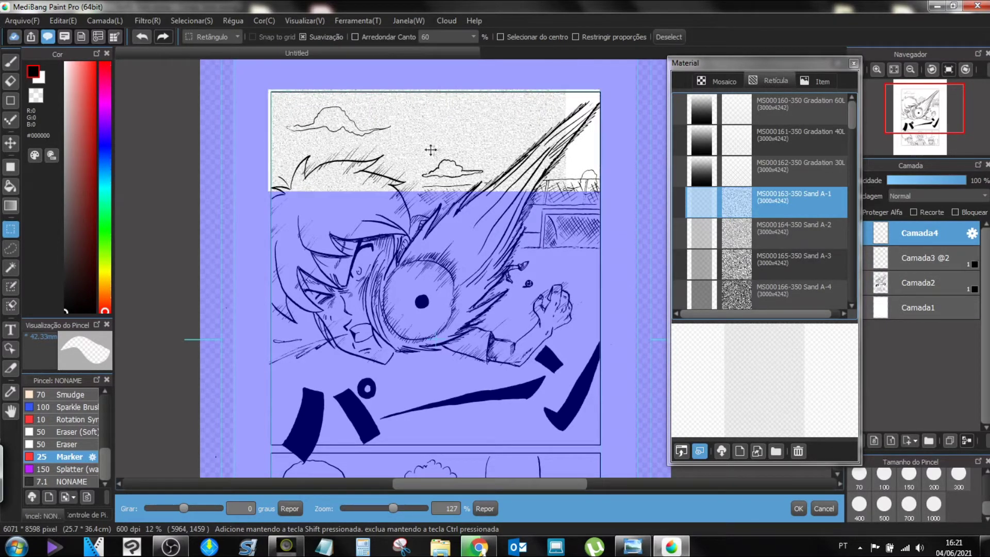
drag(394, 509, 403, 509)
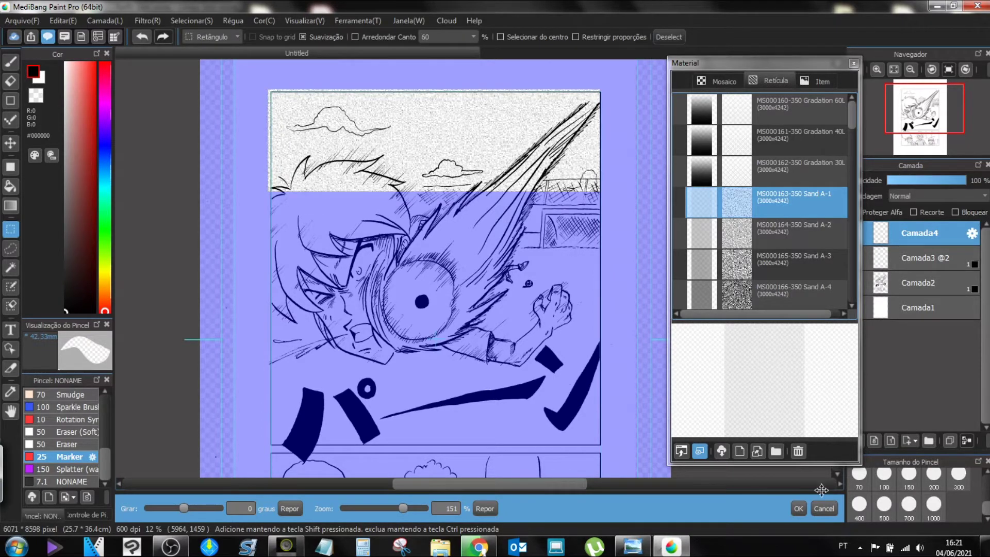
click(798, 508)
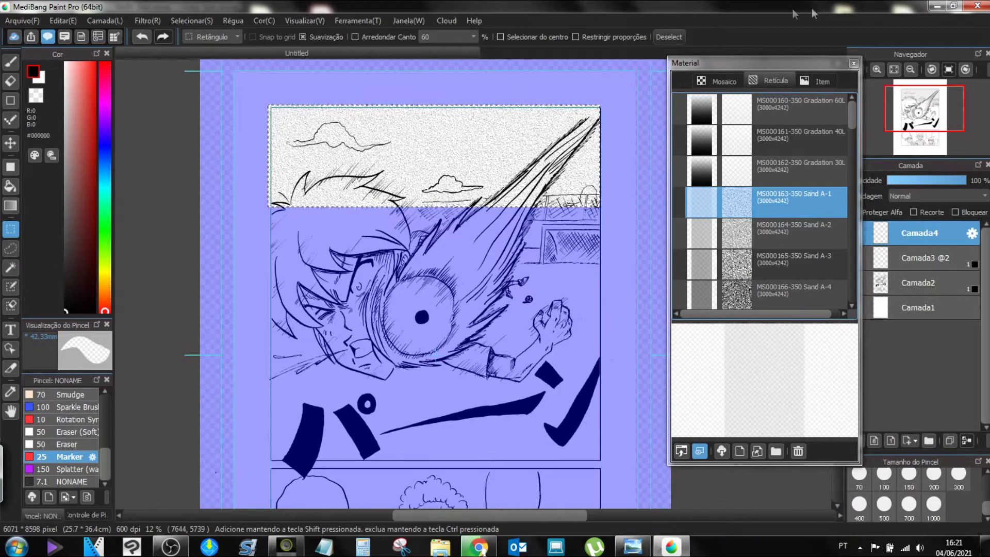
click(853, 63)
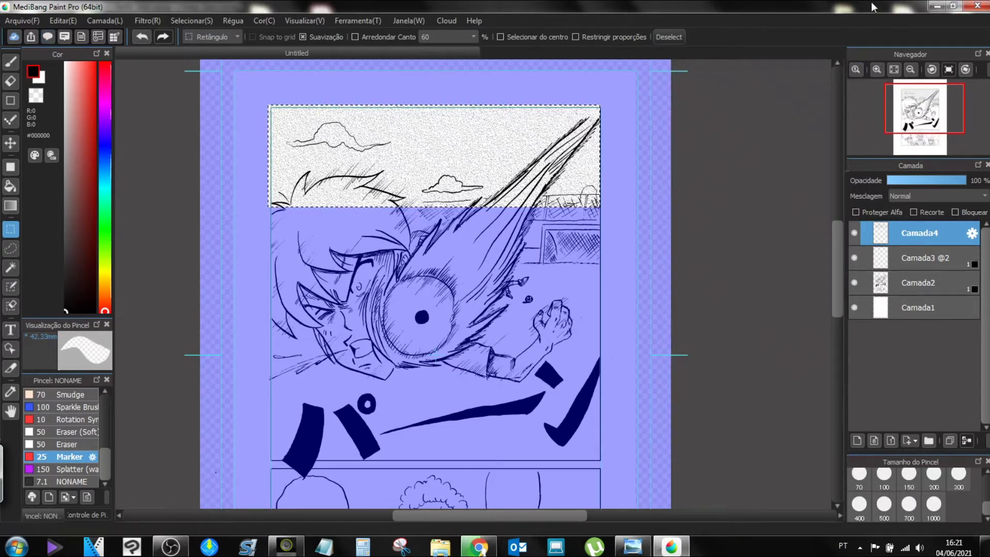
key(ctrl+d)
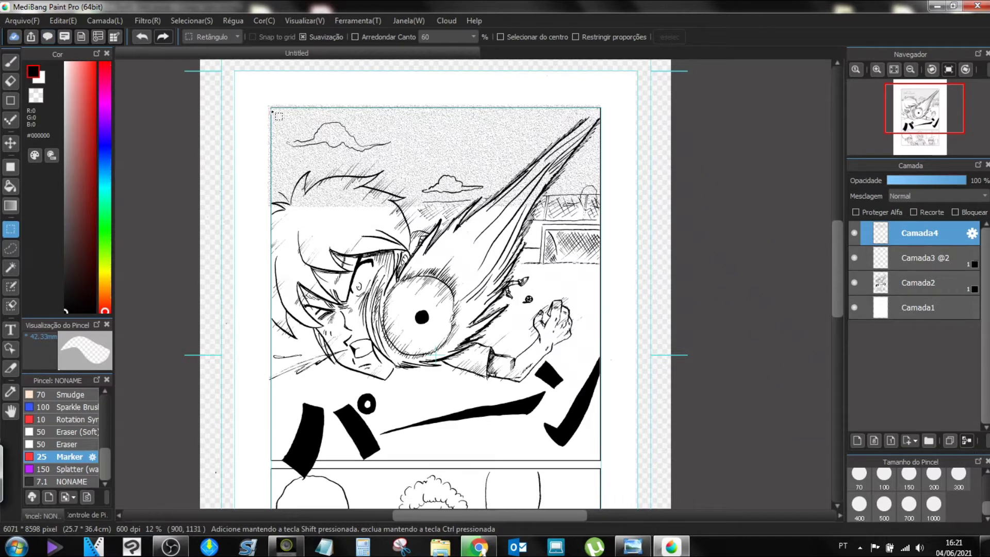
Step: Select the area outside the panel's sky, erase the Sand A-1 tone spilling past the upper, right and left borders, and deselect
drag(270, 108, 606, 209)
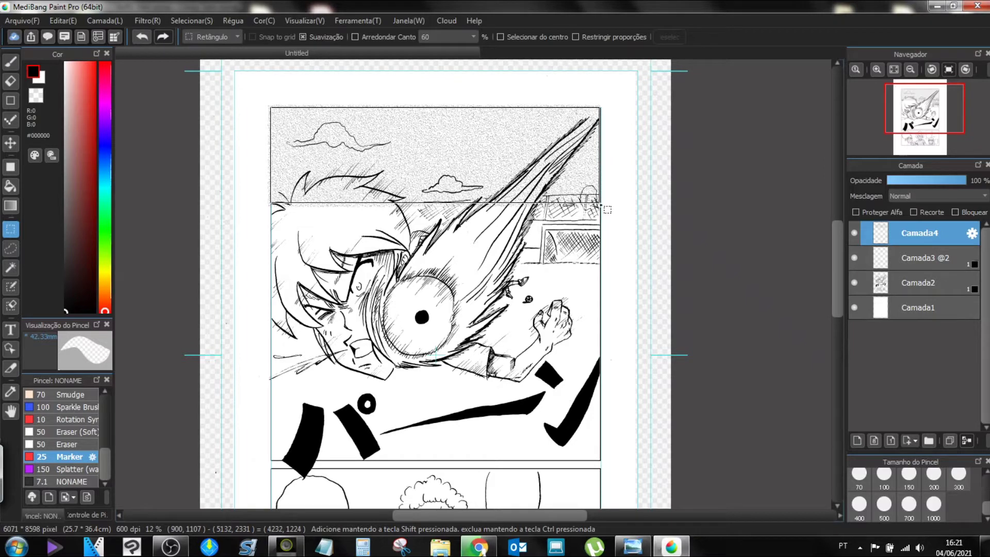
drag(606, 208, 606, 208)
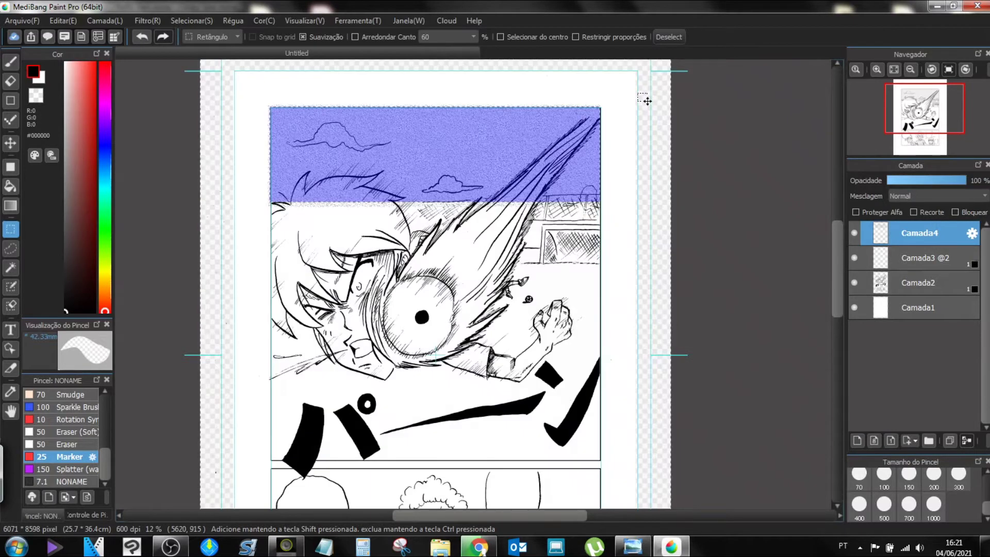
click(10, 81)
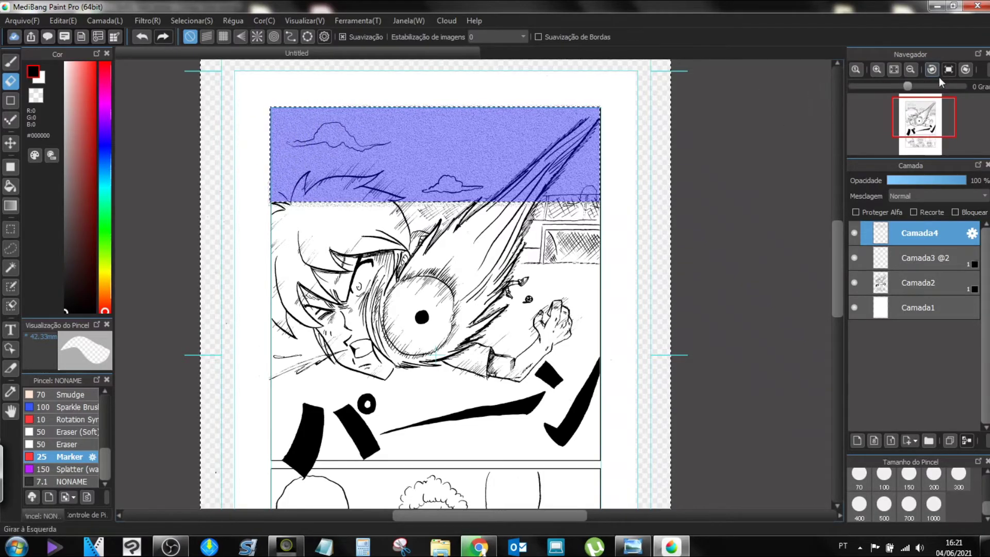
click(876, 69)
drag(923, 117, 909, 93)
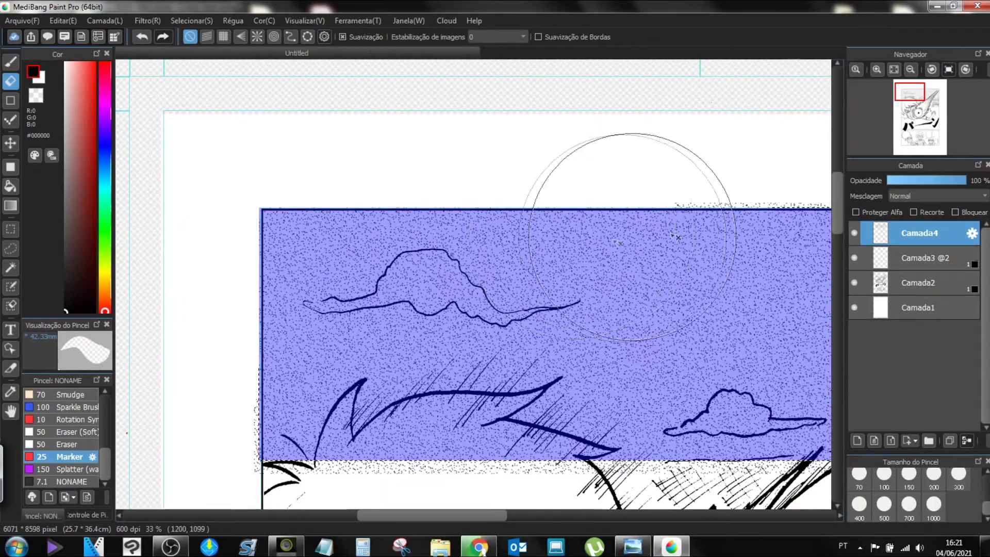
mouse_move(917, 106)
drag(917, 107, 929, 94)
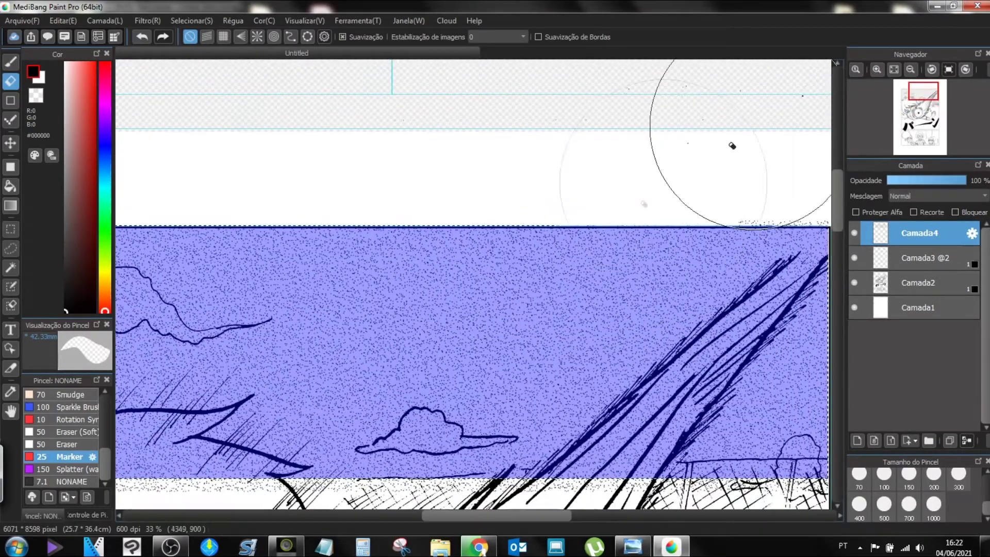
drag(923, 97, 931, 93)
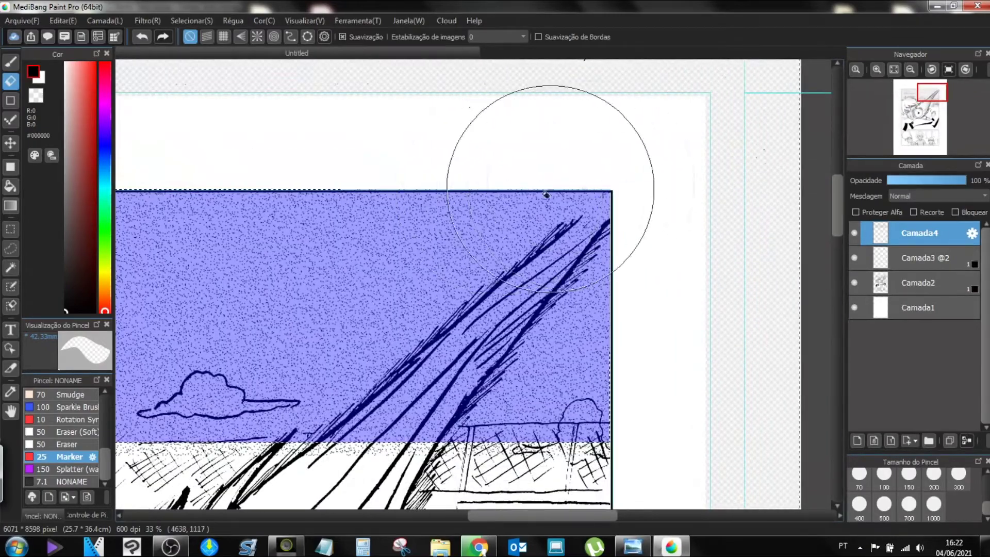
mouse_move(932, 98)
drag(932, 98, 897, 114)
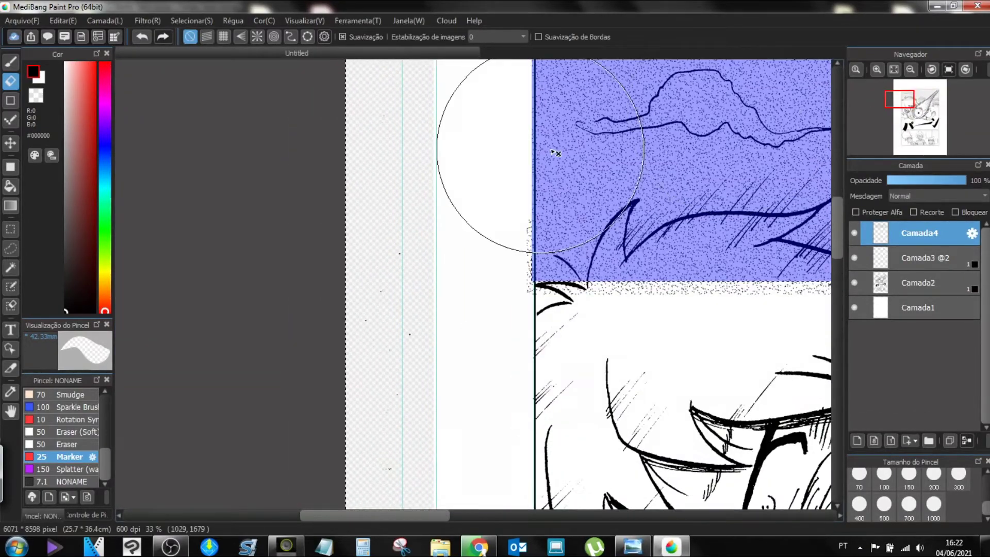
click(859, 474)
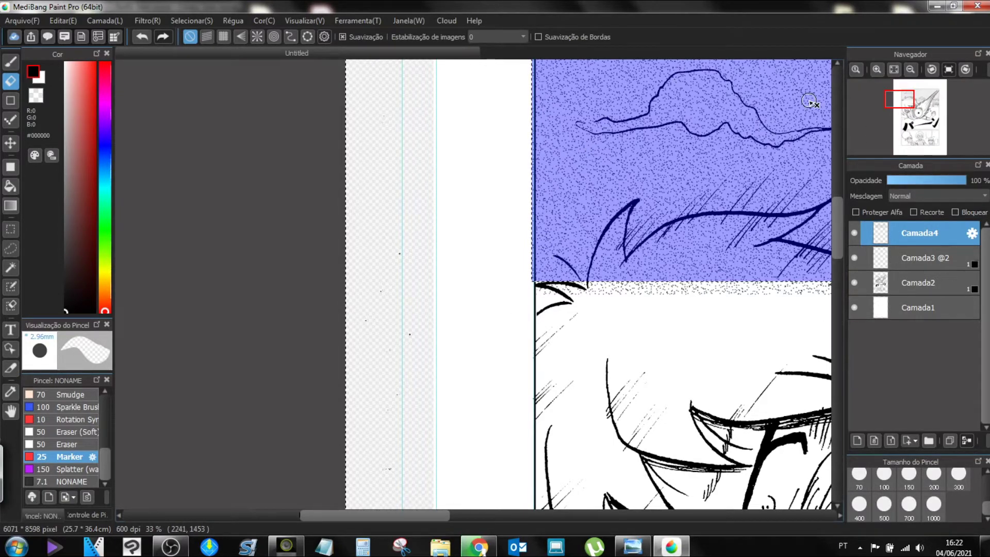
key(ctrl+d)
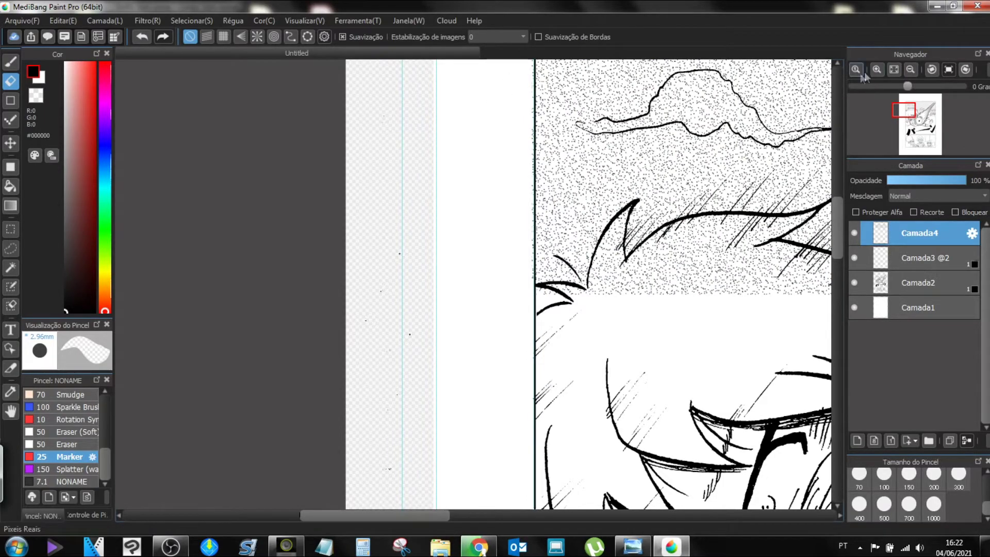
Step: Reduce the eraser to 50 px and erase the sand tone inside the large cloud on Camada4
click(910, 69)
click(919, 109)
drag(918, 108, 922, 114)
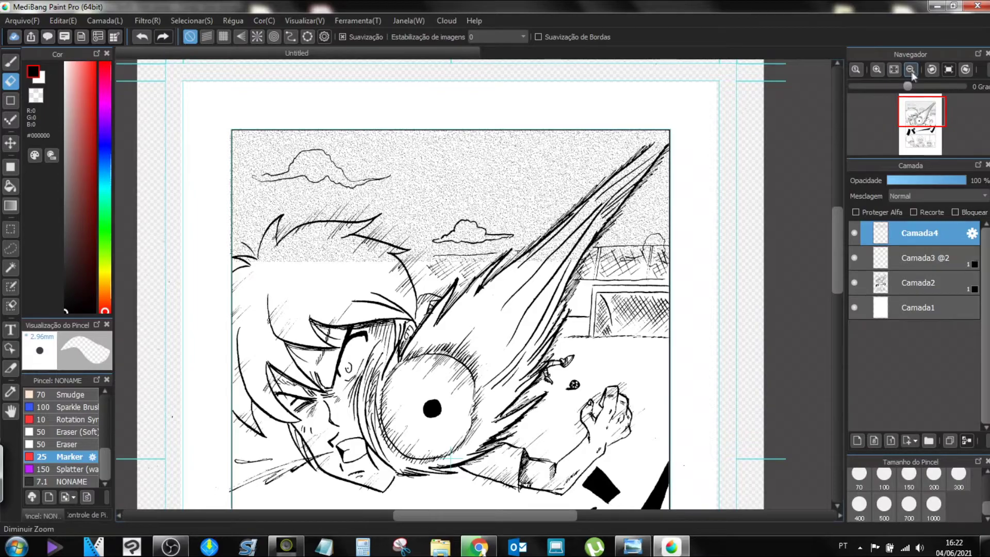
click(876, 70)
mouse_move(898, 132)
mouse_down()
mouse_move(887, 122)
mouse_move(920, 114)
mouse_up()
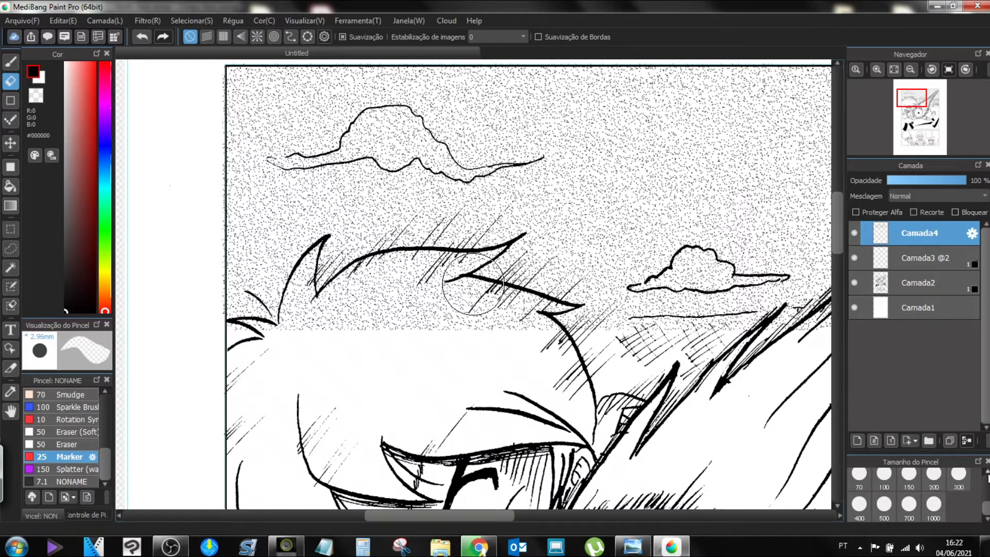
key(bracketleft)
key(bracketleft)
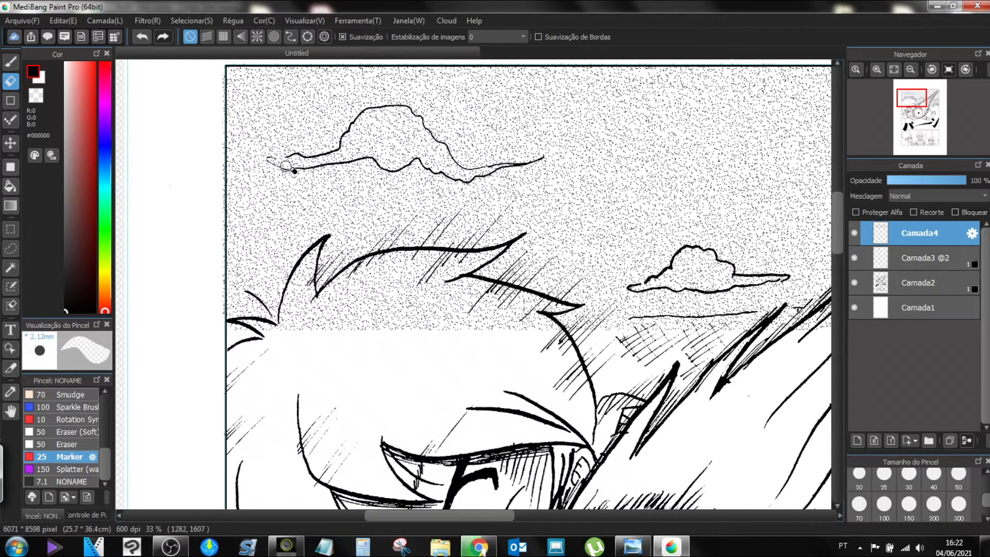
drag(288, 164, 315, 167)
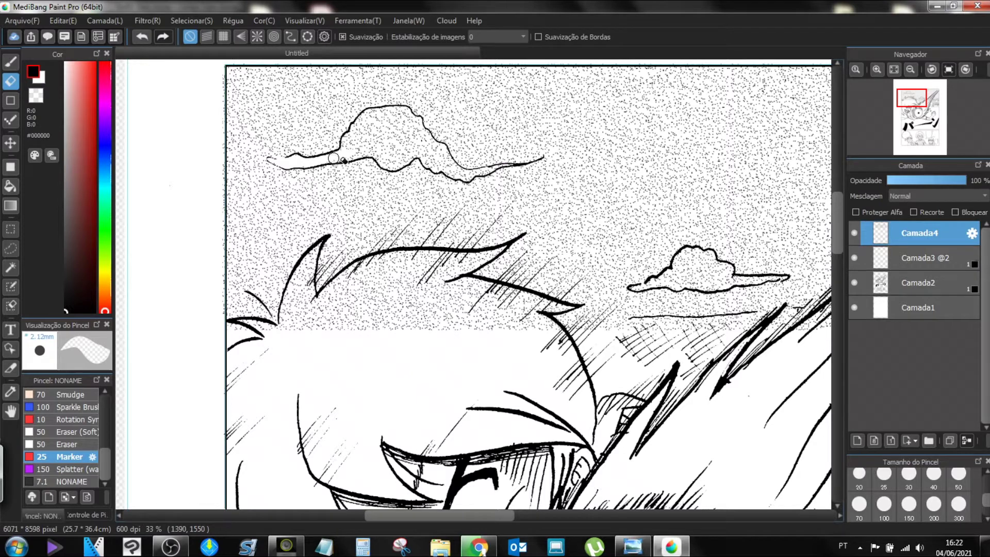
mouse_move(366, 150)
mouse_down()
mouse_move(371, 138)
mouse_move(354, 152)
mouse_move(380, 115)
mouse_move(355, 131)
mouse_move(375, 112)
mouse_move(404, 111)
mouse_move(396, 112)
mouse_move(417, 128)
mouse_move(411, 117)
mouse_move(408, 133)
mouse_move(394, 120)
mouse_move(380, 142)
mouse_up()
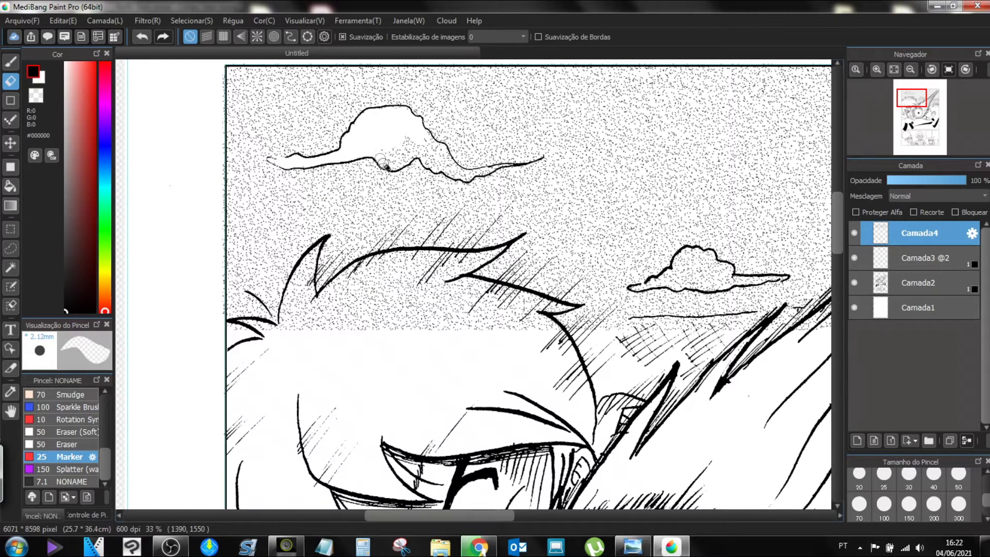
drag(388, 156, 428, 154)
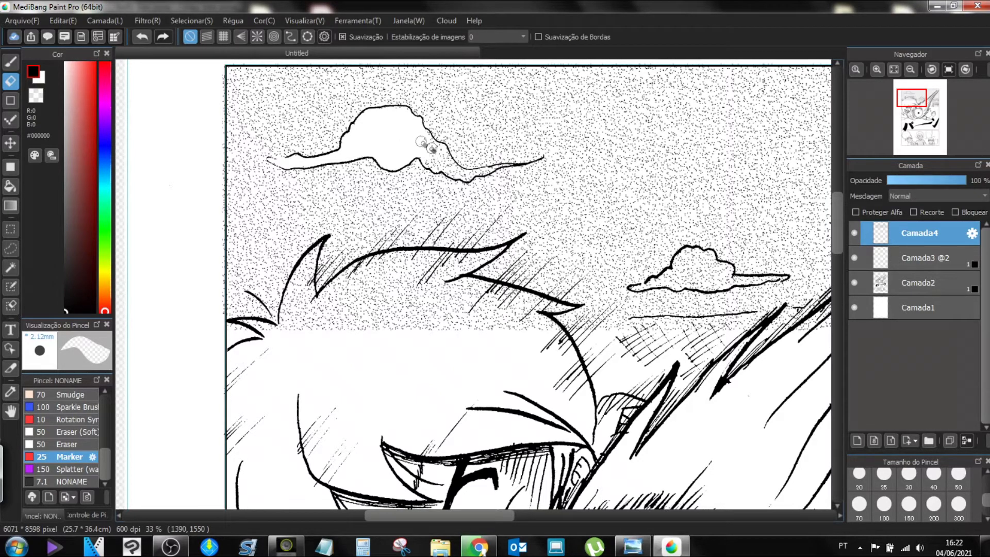
drag(433, 156, 444, 160)
mouse_move(459, 173)
mouse_down()
mouse_move(443, 153)
mouse_move(464, 178)
mouse_up()
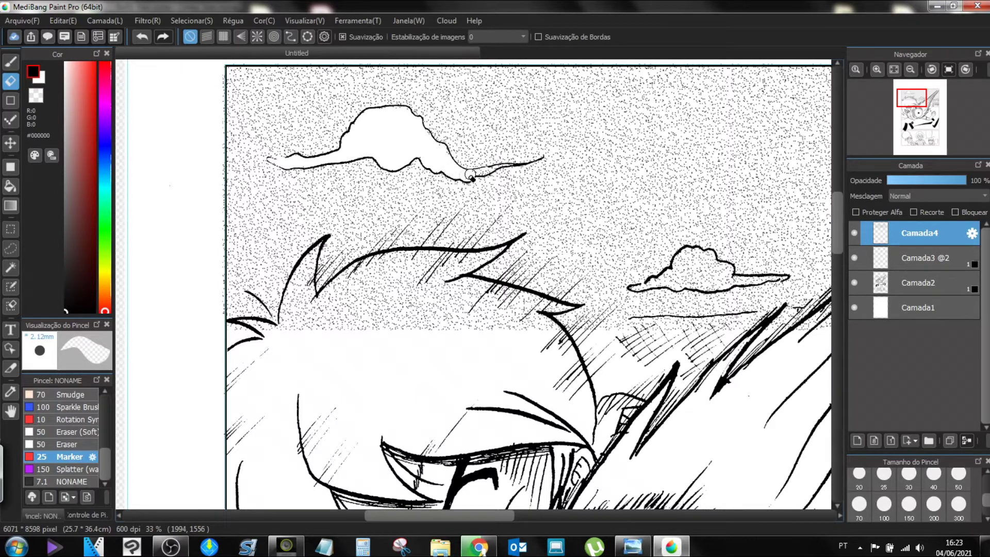
drag(493, 171, 515, 166)
Step: Erase the sand tone inside the small cloud and the round bush behind the fence
mouse_move(709, 257)
mouse_down()
mouse_move(706, 267)
mouse_move(687, 264)
mouse_up()
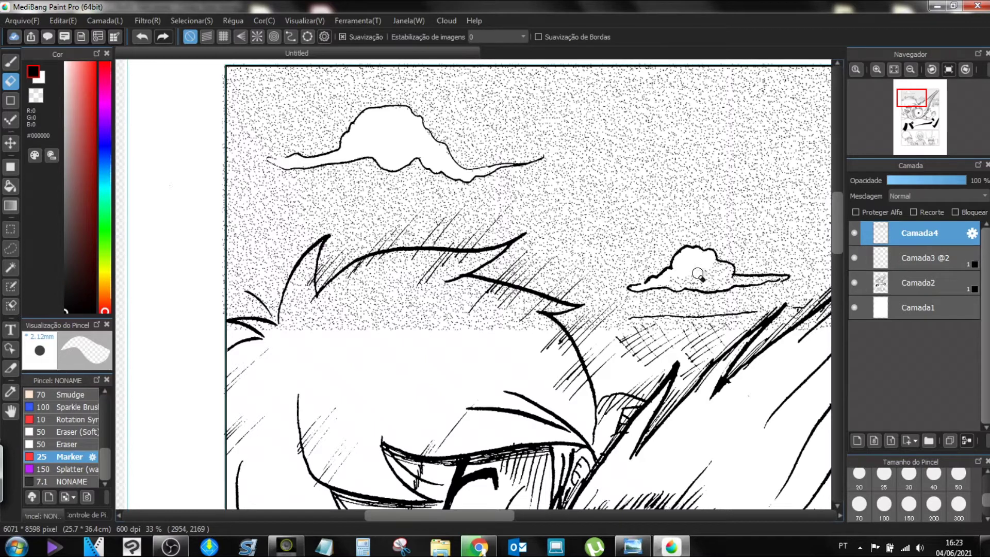
mouse_move(694, 277)
mouse_down()
mouse_move(726, 280)
mouse_move(711, 278)
mouse_move(723, 268)
mouse_move(712, 265)
mouse_move(742, 281)
mouse_up()
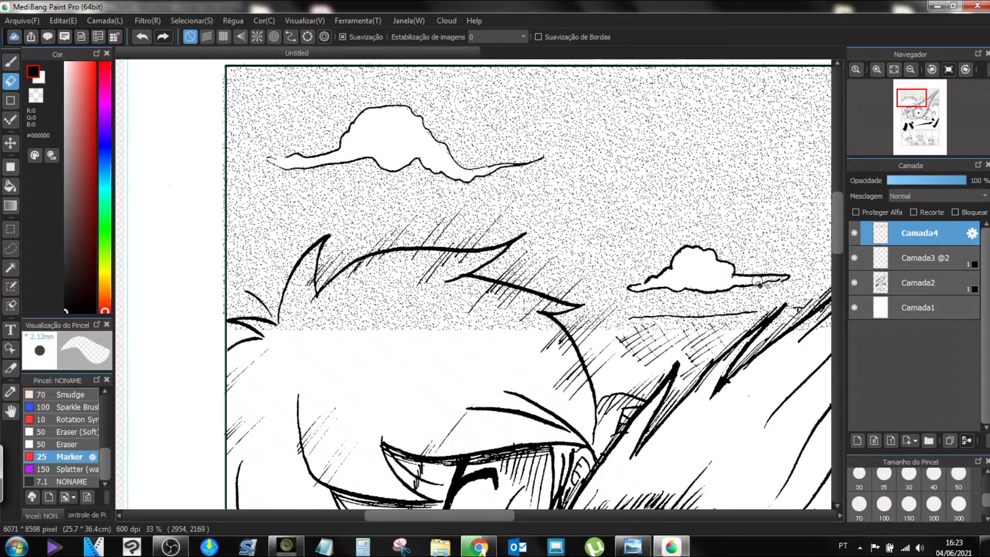
mouse_move(925, 114)
drag(925, 115, 939, 118)
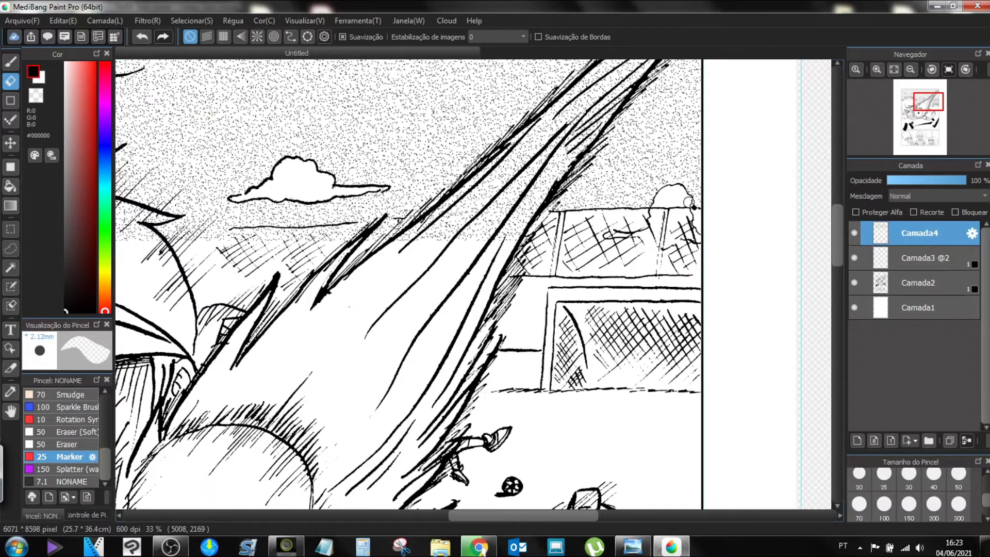
mouse_move(928, 113)
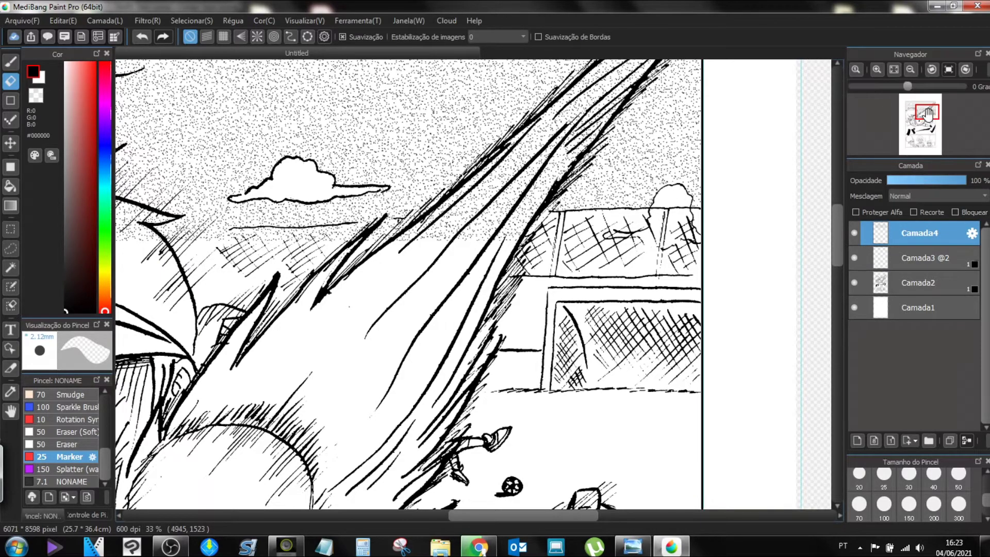
Step: Set the eraser size to 150 and erase the sand tone inside the flying ball's motion trail
scroll(922, 149, down, 1)
drag(921, 150, 924, 111)
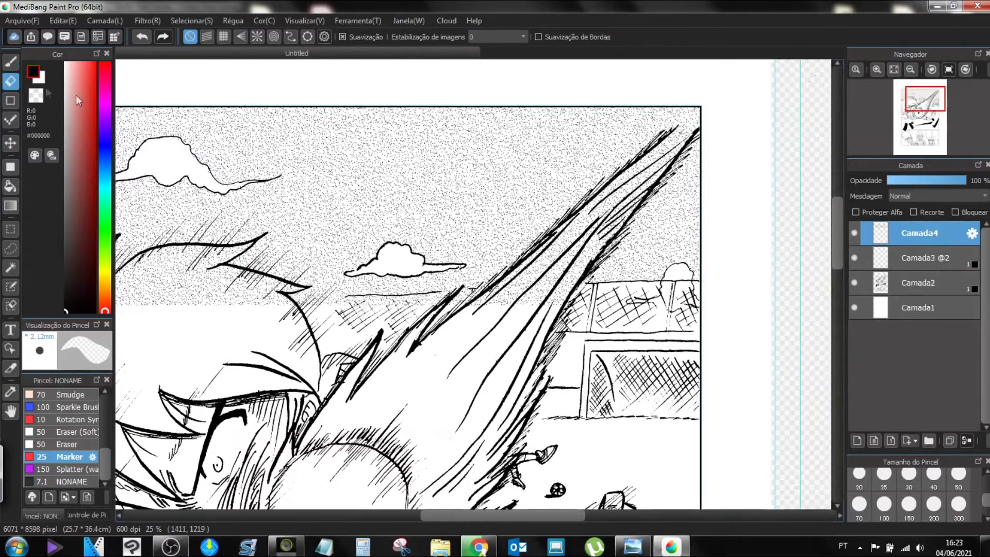
click(908, 505)
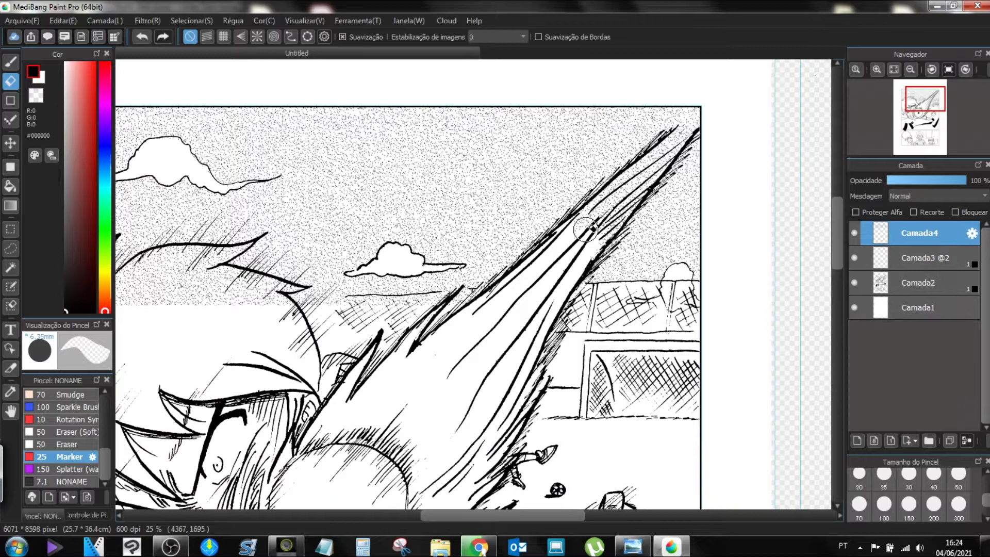
mouse_move(613, 198)
mouse_down()
mouse_move(689, 122)
mouse_move(640, 165)
mouse_move(630, 194)
mouse_move(639, 188)
mouse_move(559, 284)
mouse_move(609, 227)
mouse_move(589, 231)
mouse_up()
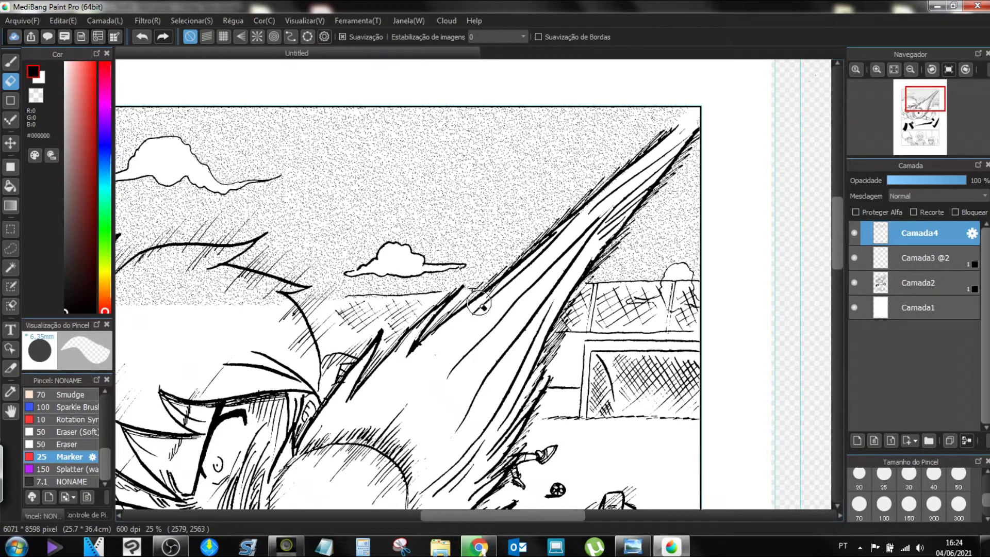
Step: Erase the sand tone inside the boy's hair on Camada4, reducing the eraser to 30 px for the hair's outline
mouse_move(924, 106)
mouse_move(924, 105)
mouse_down()
mouse_move(922, 115)
mouse_move(908, 100)
mouse_up()
mouse_move(414, 263)
mouse_down()
mouse_move(398, 293)
mouse_move(387, 284)
mouse_move(417, 296)
mouse_move(409, 275)
mouse_move(461, 241)
mouse_move(438, 258)
mouse_move(449, 243)
mouse_move(508, 229)
mouse_move(494, 228)
mouse_move(524, 231)
mouse_move(491, 273)
mouse_move(509, 268)
mouse_move(505, 250)
mouse_move(486, 242)
mouse_move(524, 282)
mouse_move(503, 273)
mouse_move(523, 260)
mouse_move(512, 251)
mouse_move(556, 257)
mouse_move(530, 251)
mouse_move(585, 283)
mouse_move(558, 272)
mouse_move(565, 260)
mouse_move(598, 286)
mouse_move(546, 256)
mouse_move(579, 265)
mouse_move(538, 251)
mouse_move(567, 258)
mouse_move(524, 260)
mouse_move(501, 243)
mouse_up()
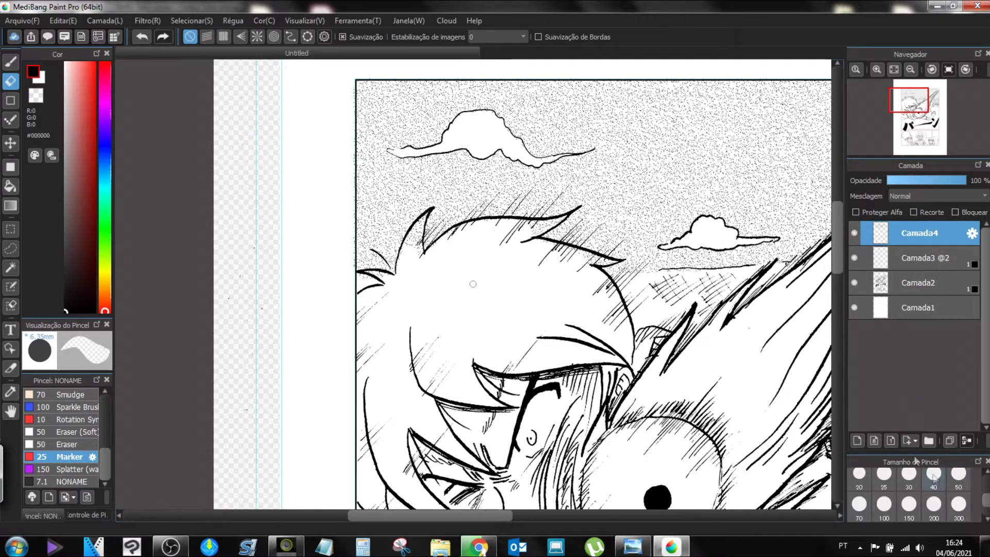
click(908, 480)
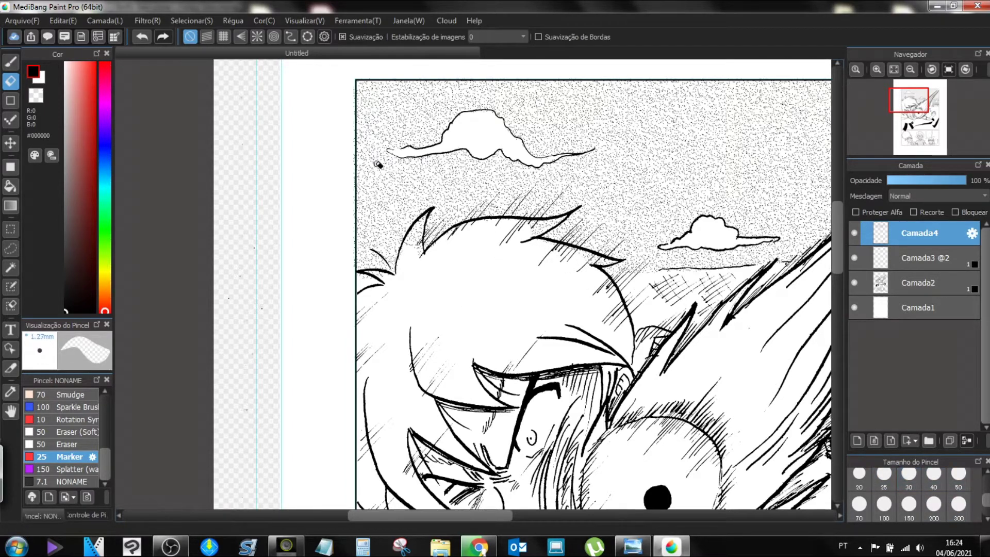
mouse_move(429, 219)
mouse_down()
mouse_move(407, 257)
mouse_move(419, 230)
mouse_up()
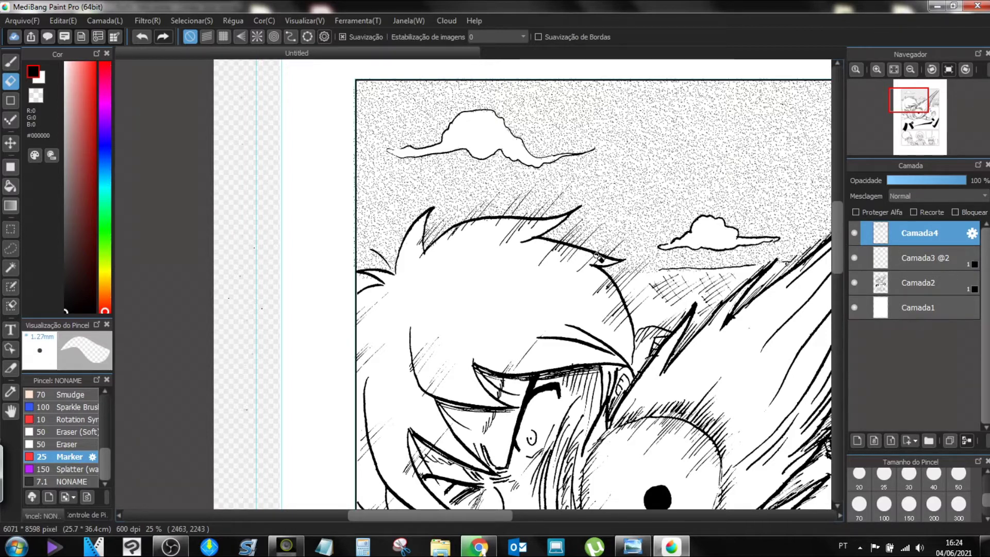
Step: Add a new colour layer above Camada4 and select the boy's whole hair with the Lasso along its outline
click(910, 70)
drag(917, 95, 916, 118)
click(877, 69)
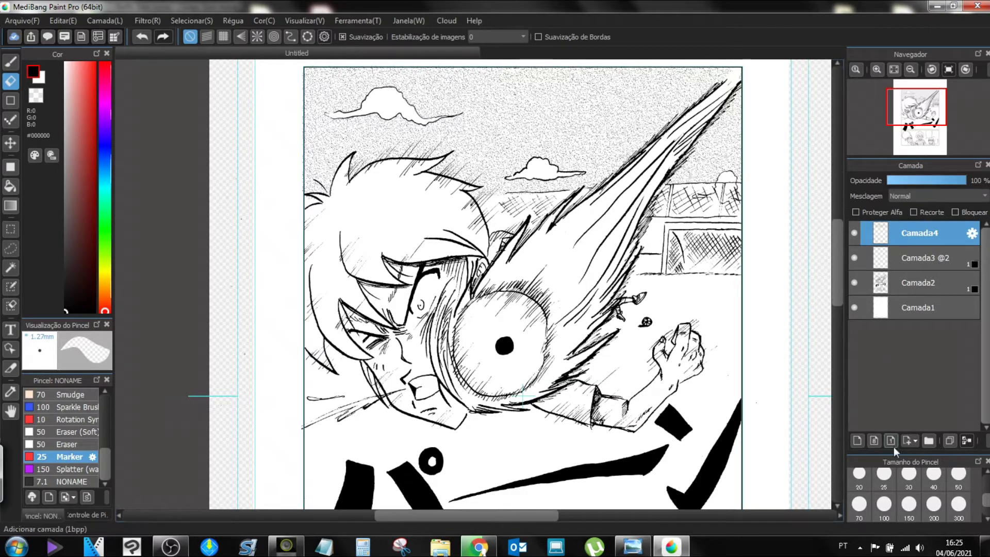
click(856, 441)
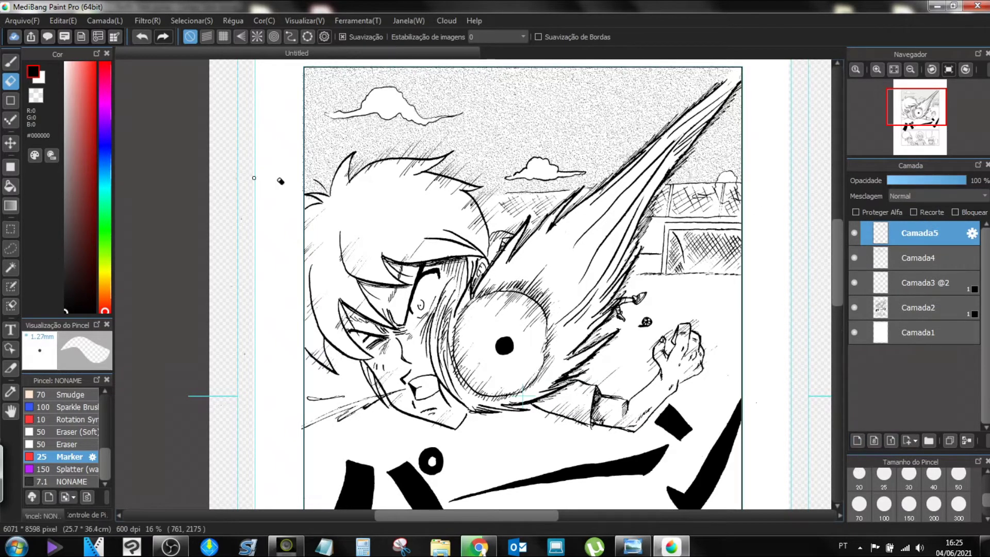
click(12, 249)
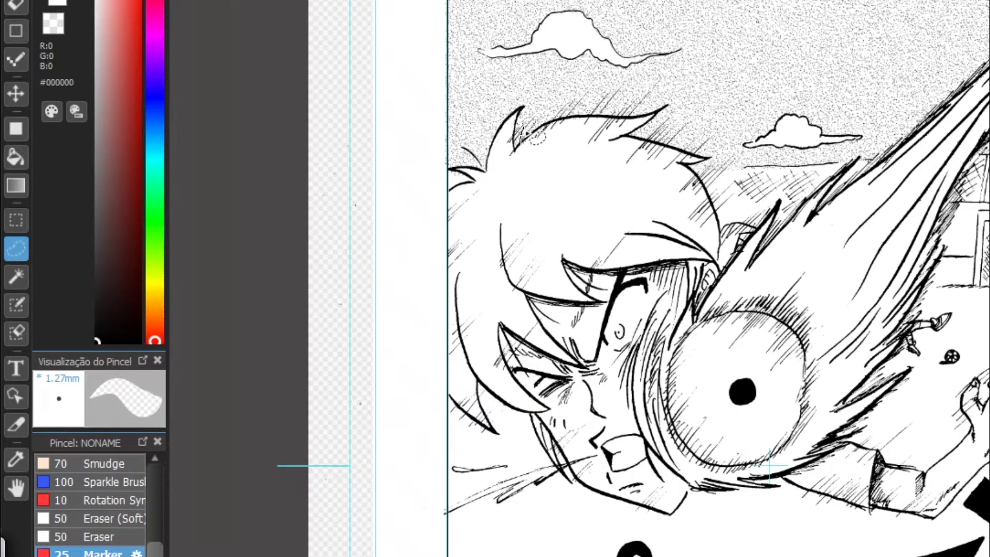
mouse_move(522, 107)
mouse_down()
mouse_move(497, 169)
mouse_move(486, 148)
mouse_move(444, 169)
mouse_move(478, 188)
mouse_move(459, 209)
mouse_move(448, 359)
mouse_move(472, 418)
mouse_move(508, 442)
mouse_move(493, 401)
mouse_move(543, 423)
mouse_move(570, 479)
mouse_up()
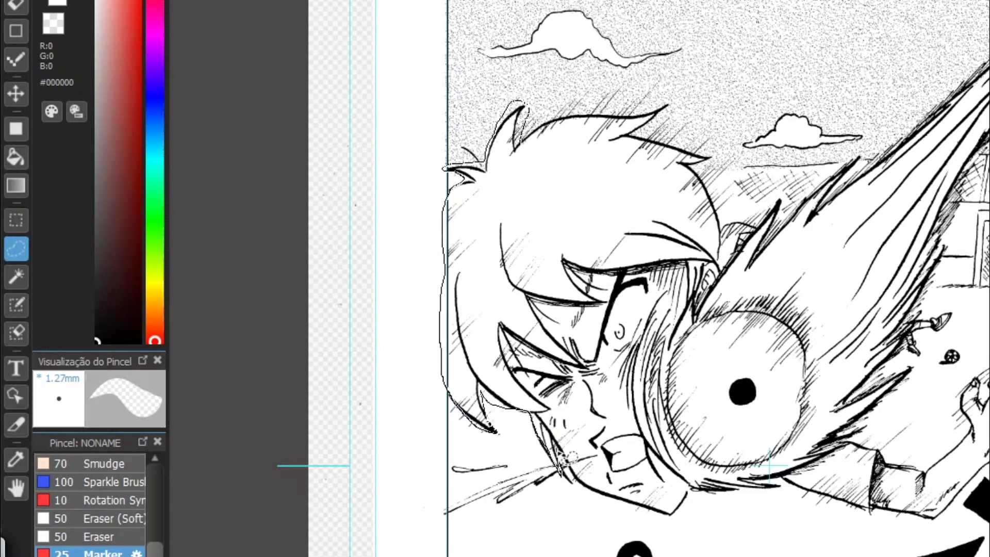
mouse_move(560, 413)
mouse_down()
mouse_move(525, 385)
mouse_move(511, 348)
mouse_move(598, 377)
mouse_move(560, 343)
mouse_move(554, 304)
mouse_move(611, 313)
mouse_move(586, 275)
mouse_move(615, 283)
mouse_move(693, 268)
mouse_move(699, 313)
mouse_move(728, 268)
mouse_move(733, 233)
mouse_move(721, 192)
mouse_move(694, 166)
mouse_move(707, 160)
mouse_move(643, 137)
mouse_move(661, 112)
mouse_move(678, 111)
mouse_move(613, 112)
mouse_move(518, 143)
mouse_up()
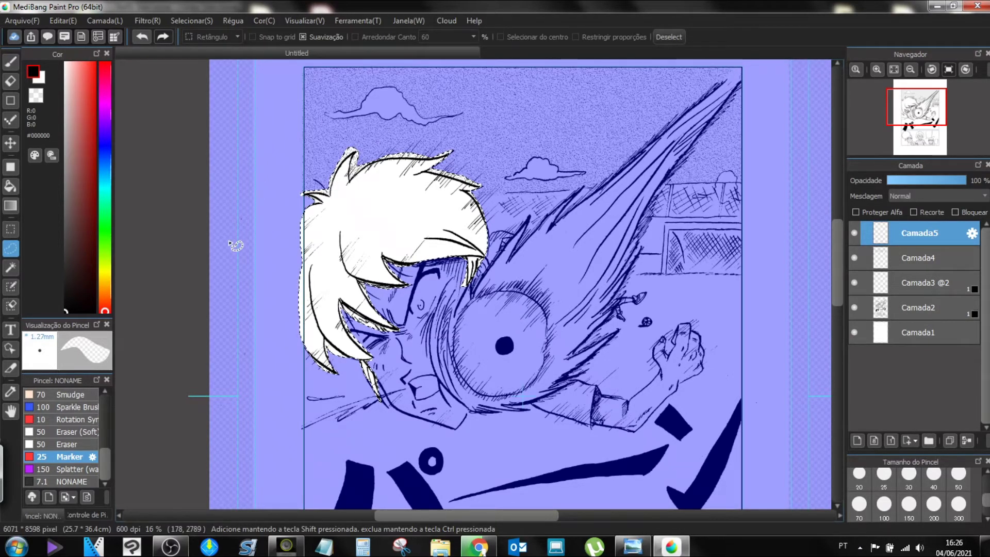
Step: Fill the selected hair with the MS000165-350 Sand A-3 tone at 100% zoom and 0 degrees rotation, and deselect
click(48, 37)
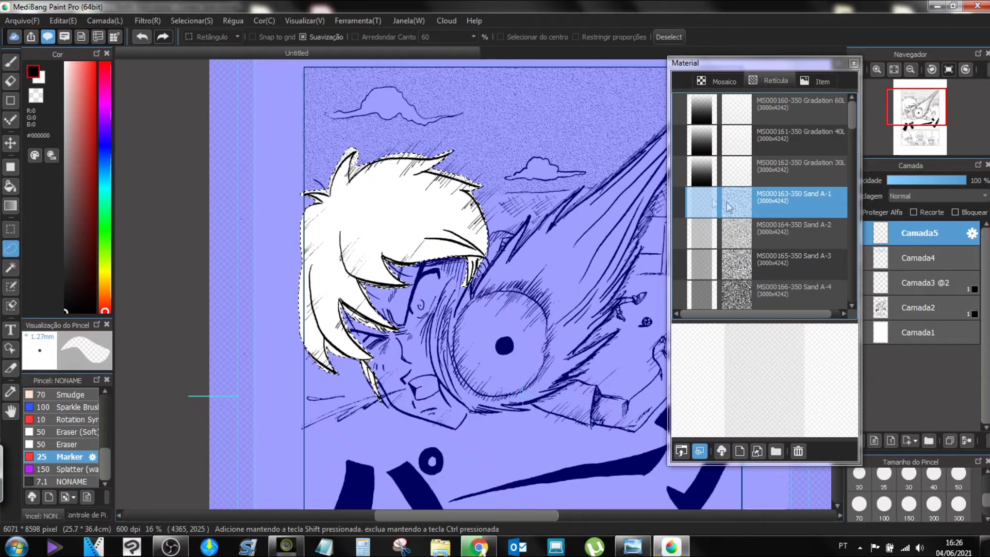
click(800, 262)
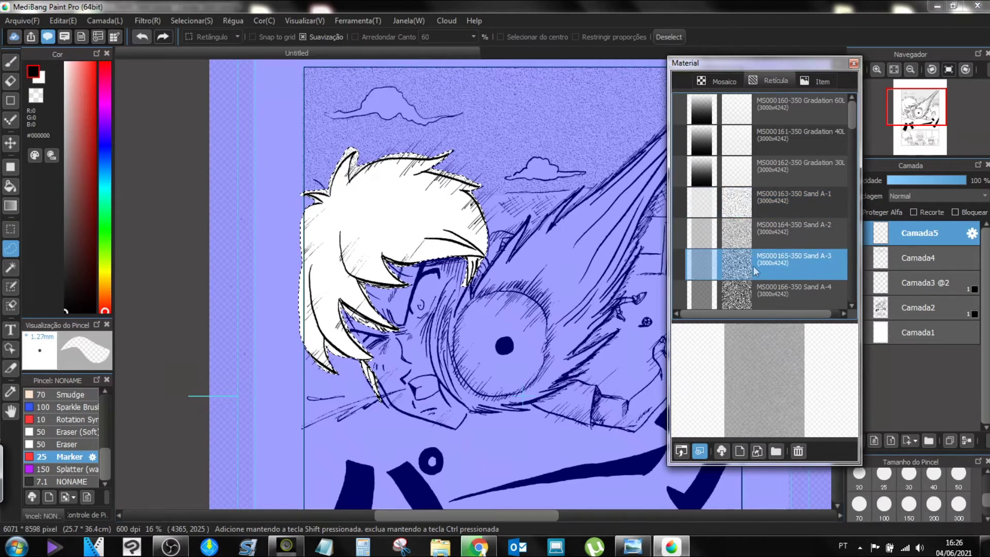
drag(771, 260, 392, 222)
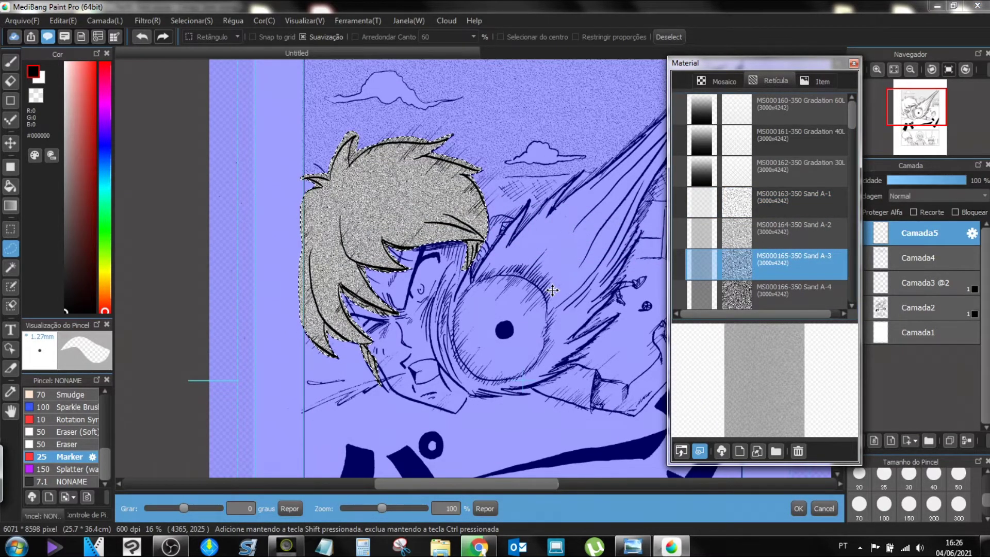
click(854, 63)
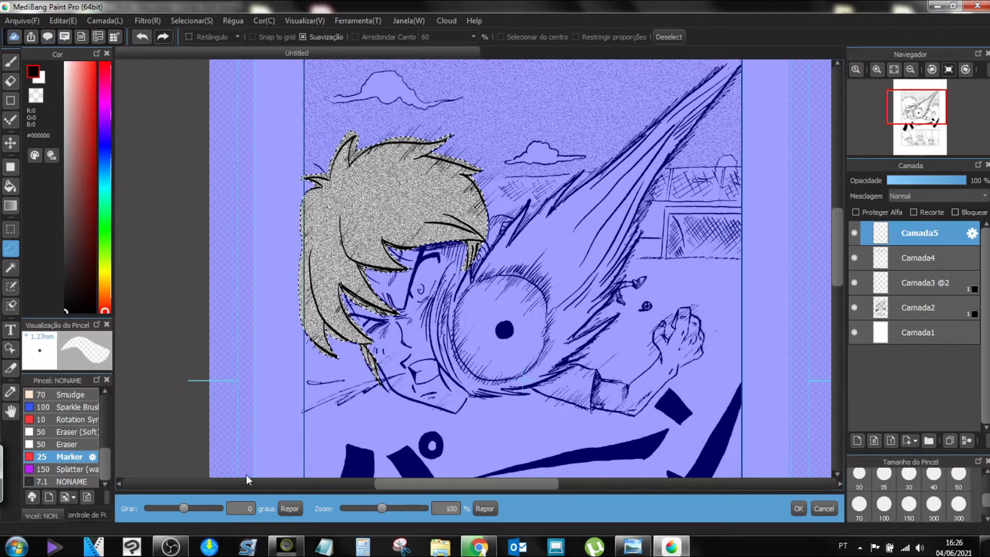
click(797, 508)
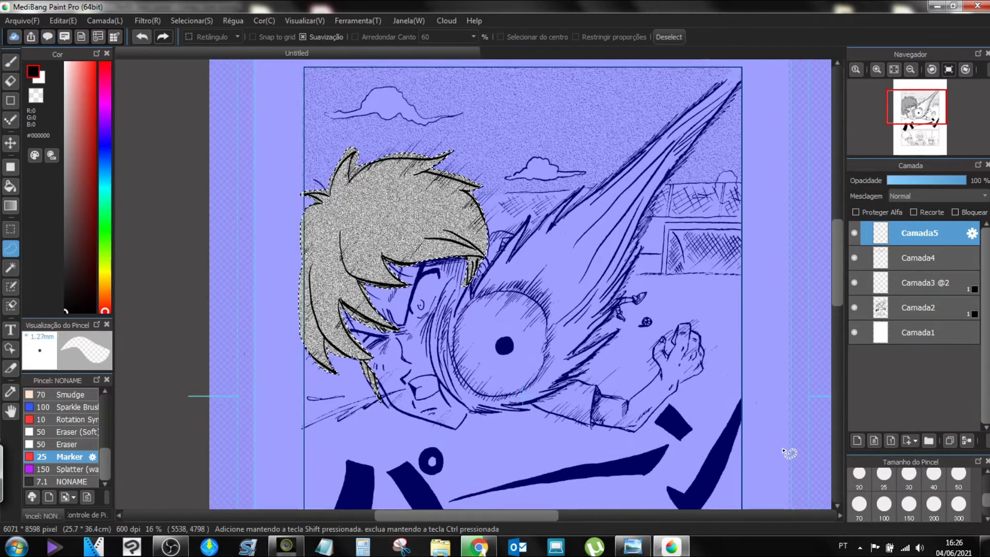
key(ctrl+d)
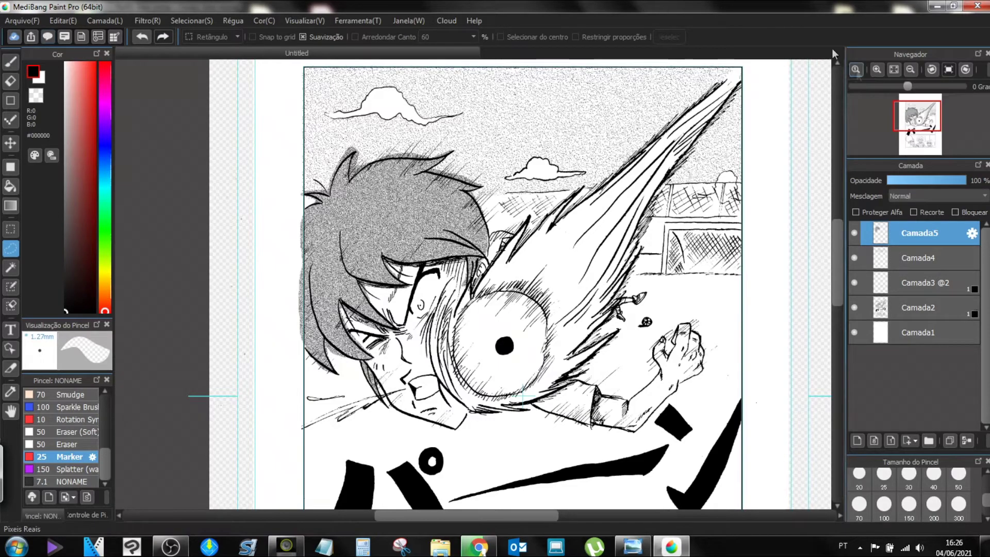
Step: Erase the Sand A-3 tone spilling over the hair's upper outline and spikes on Camada5
click(877, 71)
drag(917, 116, 908, 101)
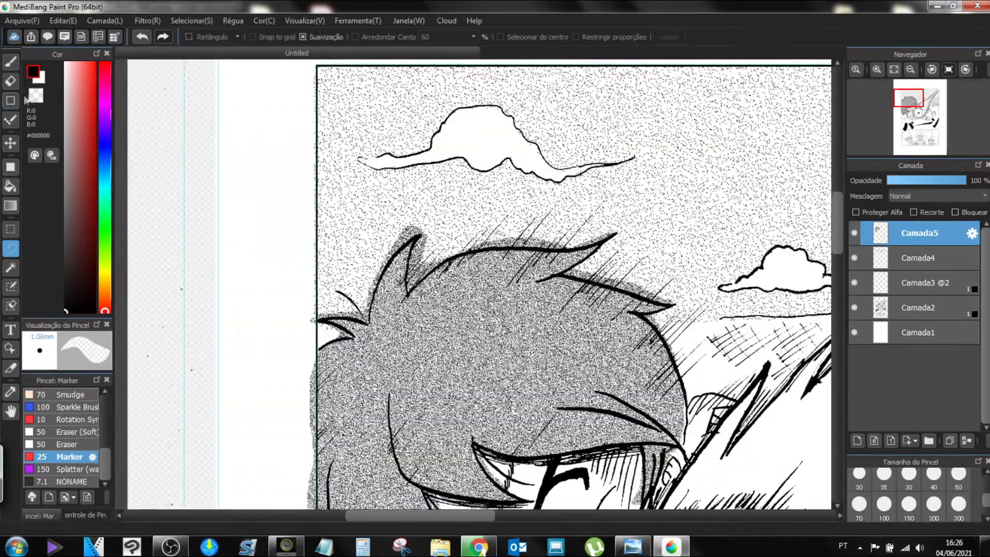
click(10, 81)
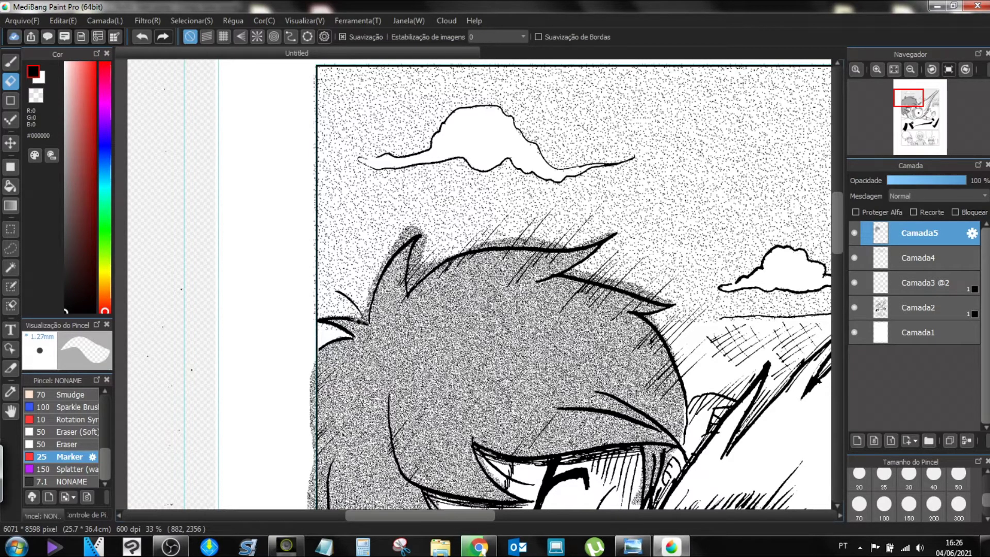
mouse_move(367, 302)
mouse_down()
mouse_move(395, 242)
mouse_move(383, 252)
mouse_move(415, 222)
mouse_move(400, 227)
mouse_move(428, 227)
mouse_move(404, 238)
mouse_move(431, 232)
mouse_move(408, 283)
mouse_move(426, 244)
mouse_move(413, 286)
mouse_up()
mouse_move(452, 227)
mouse_down()
mouse_move(456, 252)
mouse_move(521, 242)
mouse_move(501, 235)
mouse_move(577, 246)
mouse_move(608, 230)
mouse_up()
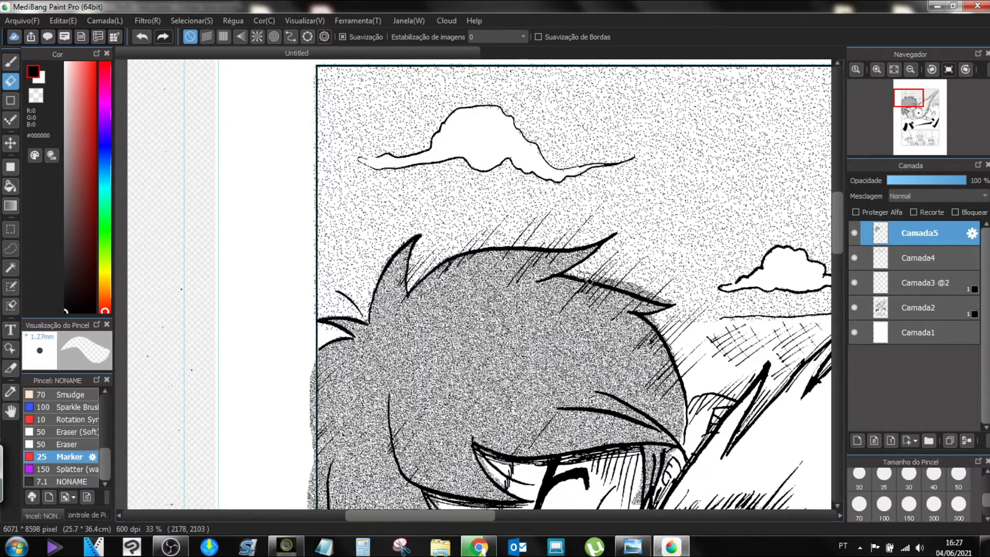
mouse_move(612, 282)
mouse_down()
mouse_move(681, 301)
mouse_move(654, 320)
mouse_up()
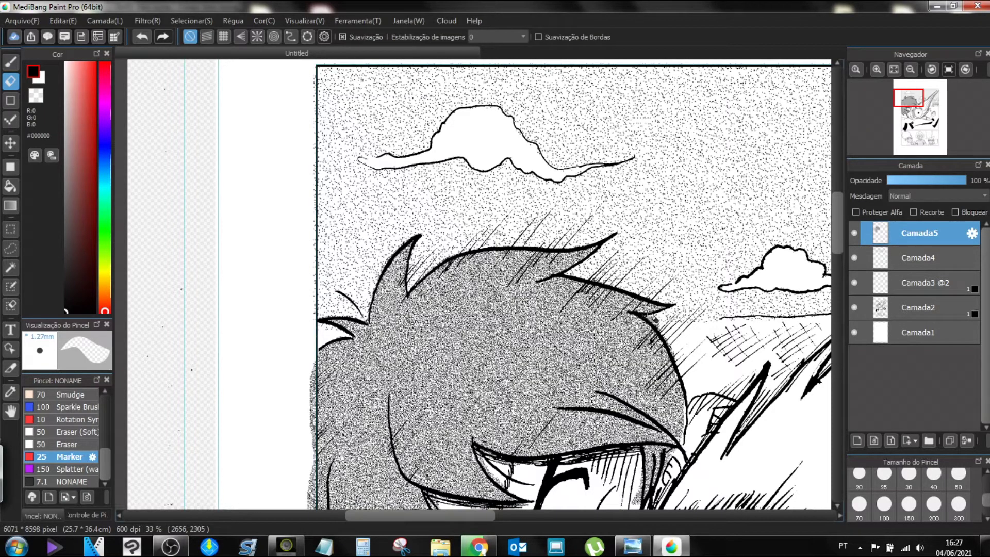
Step: Erase the Sand A-3 tone spilling around the lower hair tips beside the boy's cheek
drag(911, 110, 913, 117)
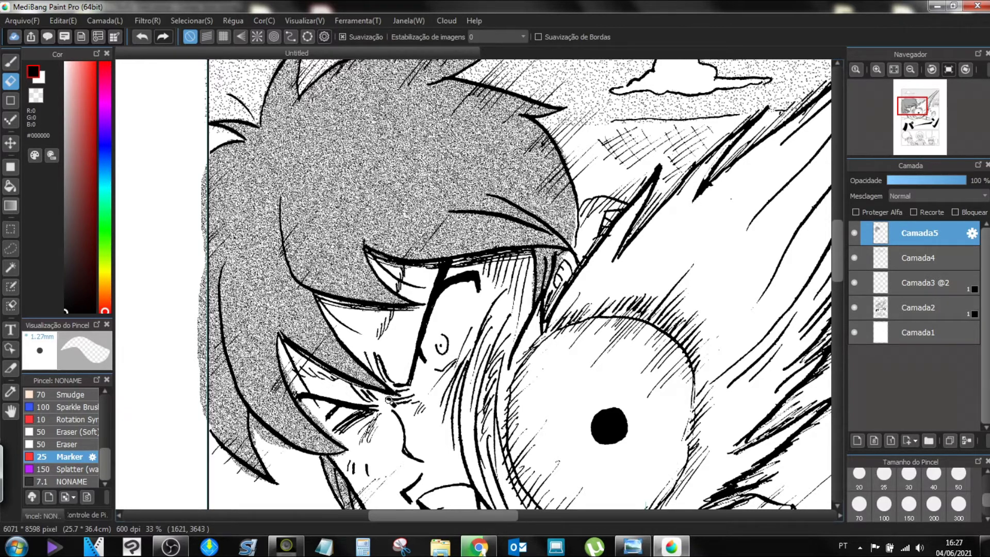
mouse_move(919, 154)
drag(913, 116, 907, 109)
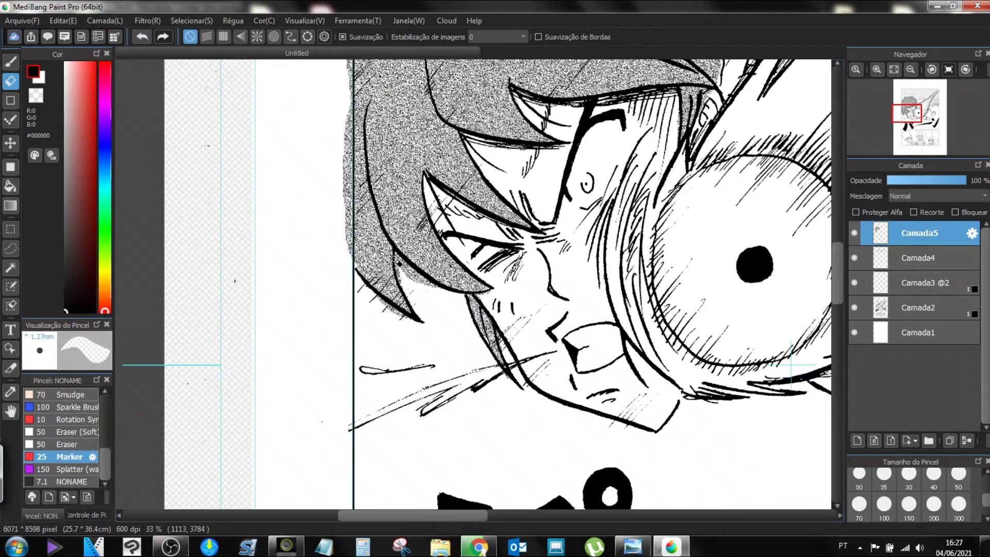
mouse_move(397, 255)
mouse_down()
mouse_move(424, 290)
mouse_move(415, 275)
mouse_up()
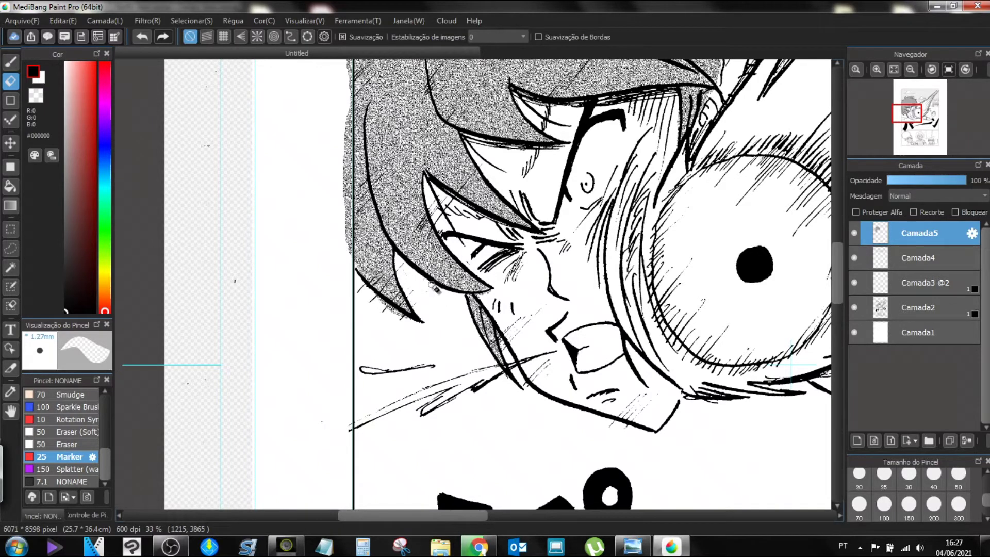
drag(363, 292, 396, 309)
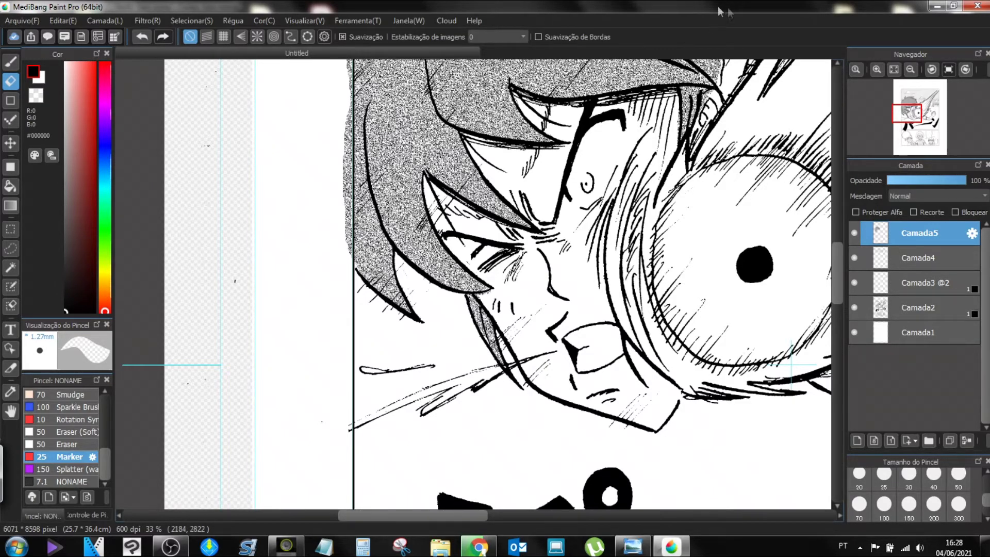
Step: Select the area outside the panel's left border, erase the hair tone spilling past it with a 200 px eraser, and deselect
mouse_move(907, 117)
mouse_down()
mouse_move(916, 122)
mouse_move(906, 106)
mouse_up()
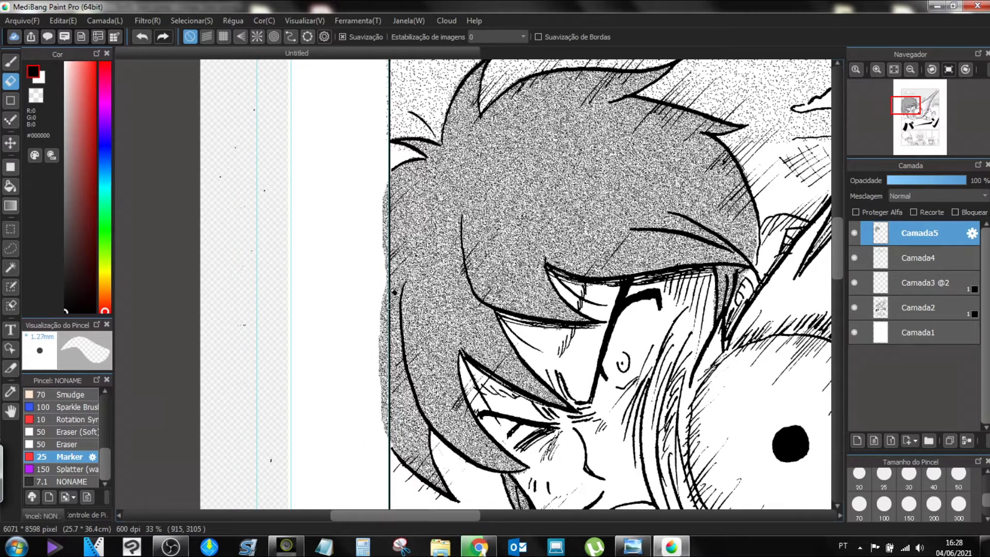
click(10, 229)
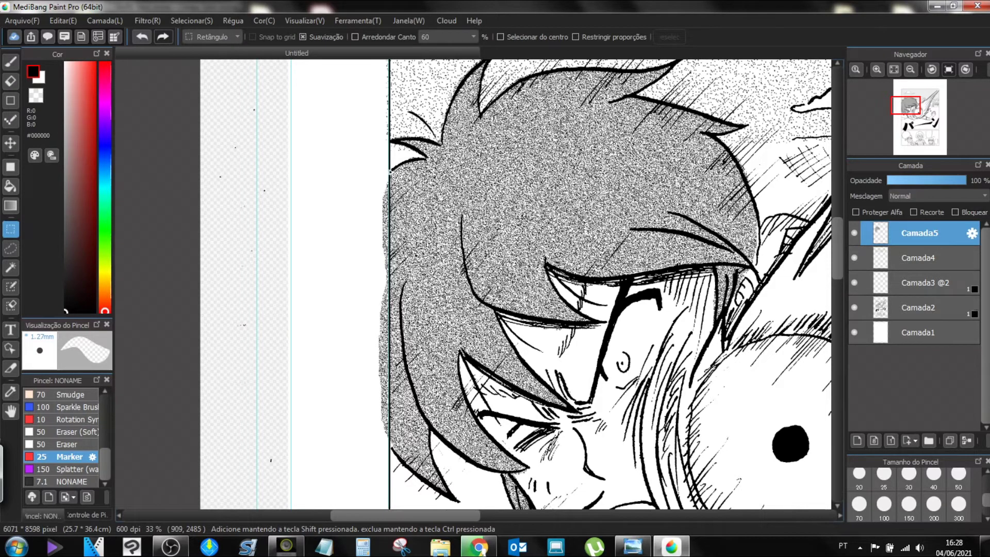
drag(390, 169, 471, 461)
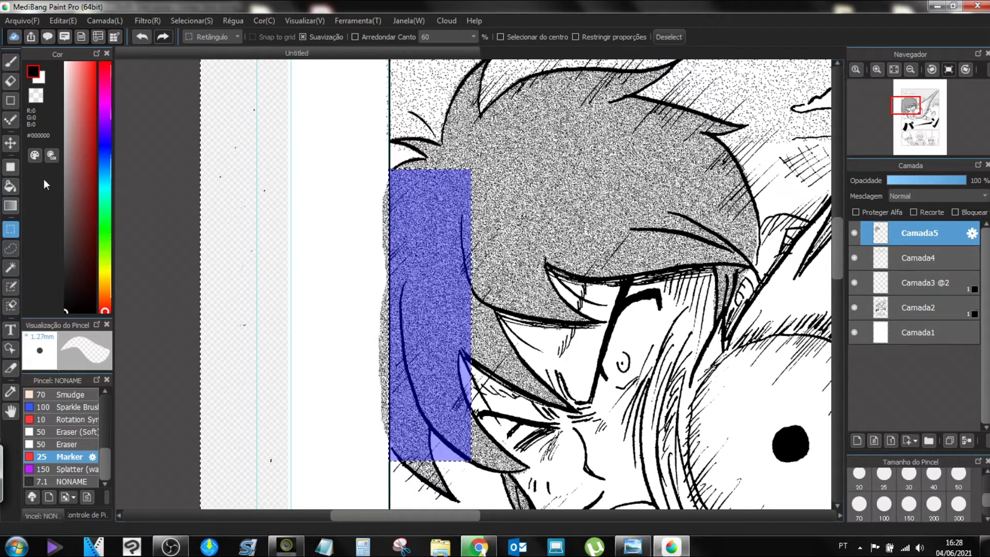
click(10, 81)
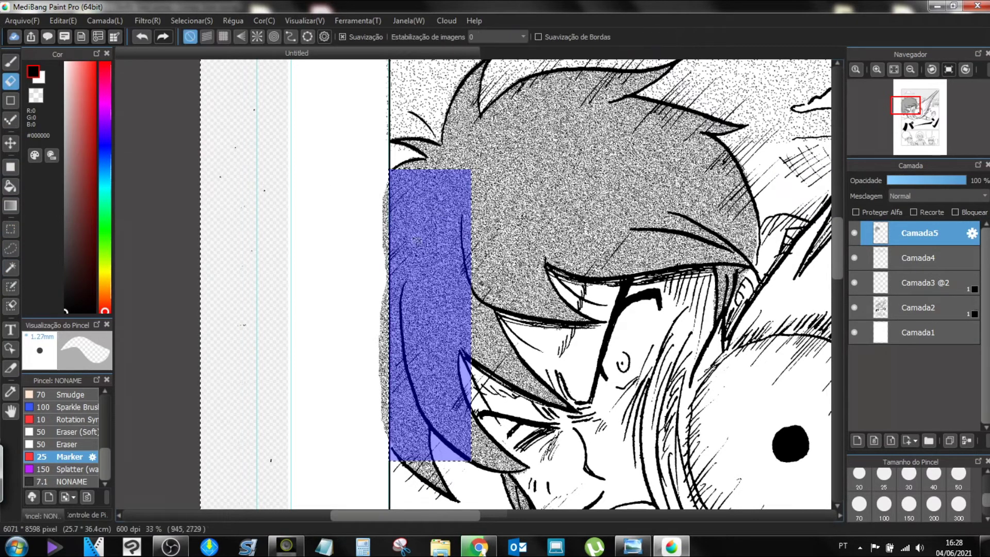
click(934, 504)
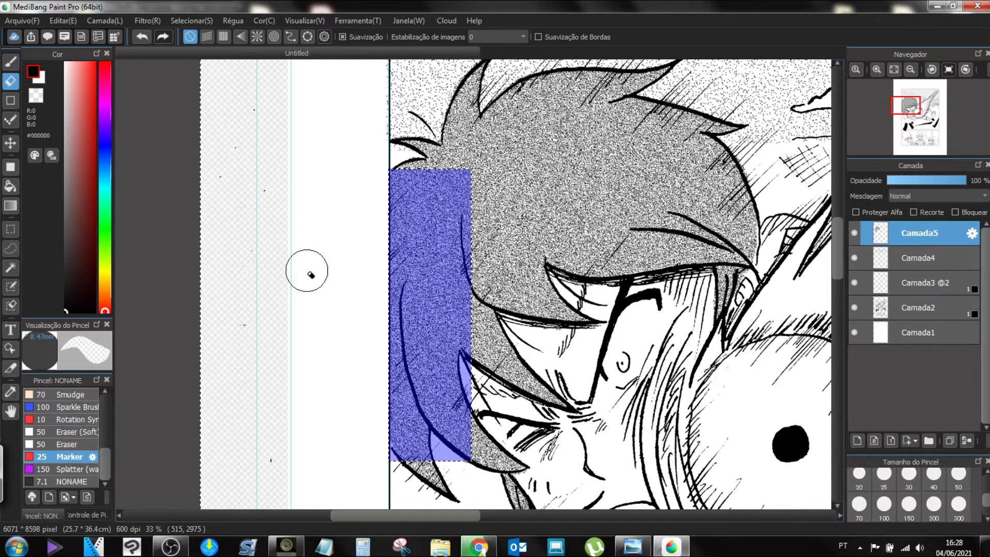
key(ctrl+d)
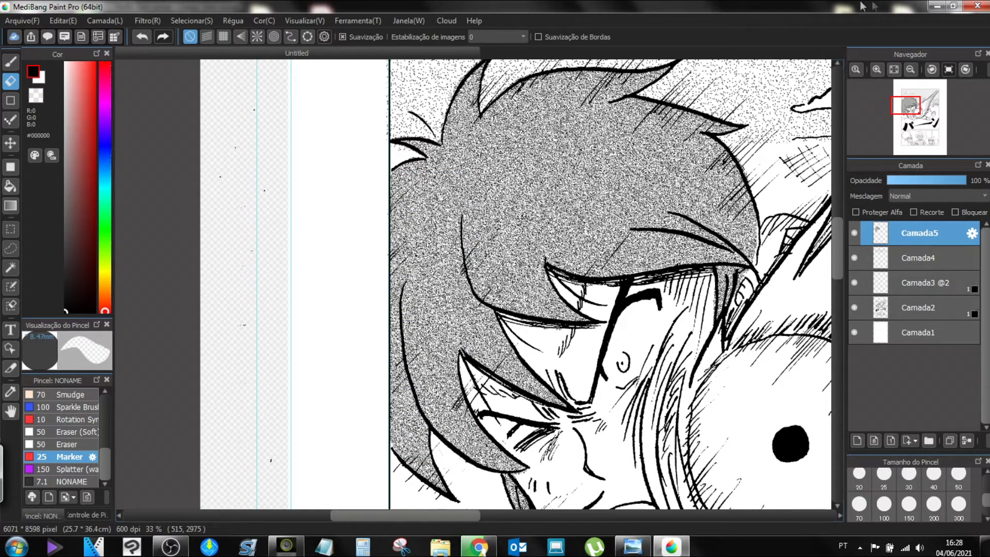
Step: Switch from the eraser to the G Pen brush and set its size to 30 px
click(910, 69)
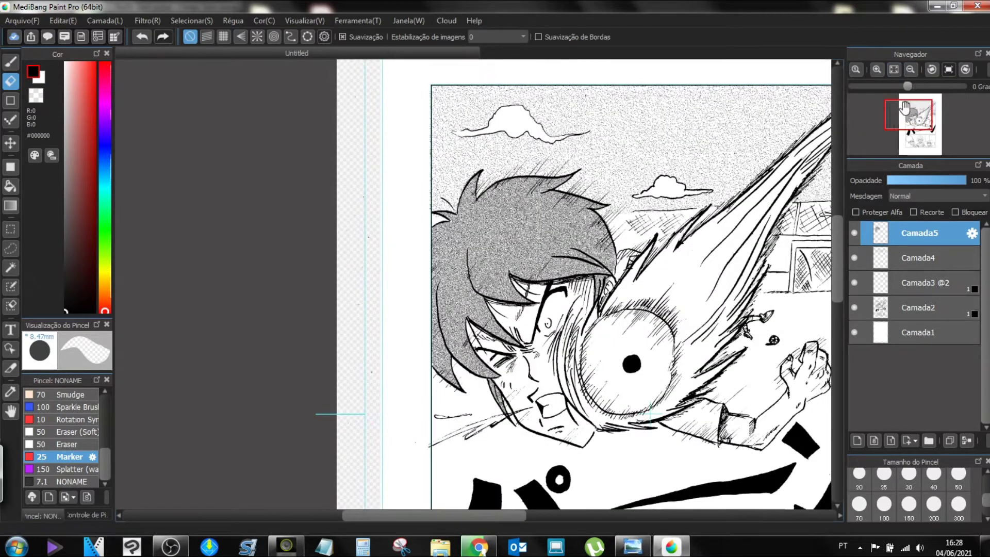
click(911, 69)
drag(914, 117, 927, 96)
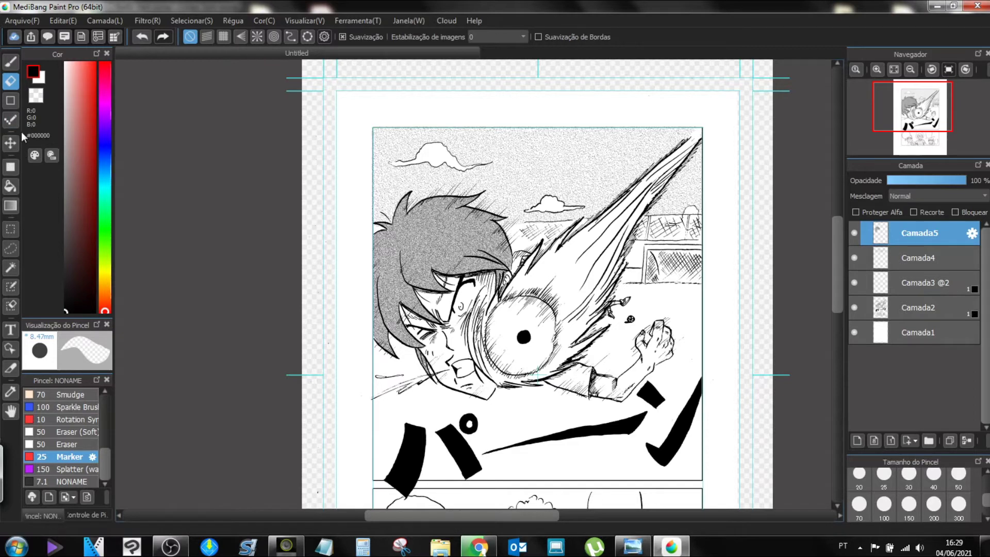
click(11, 62)
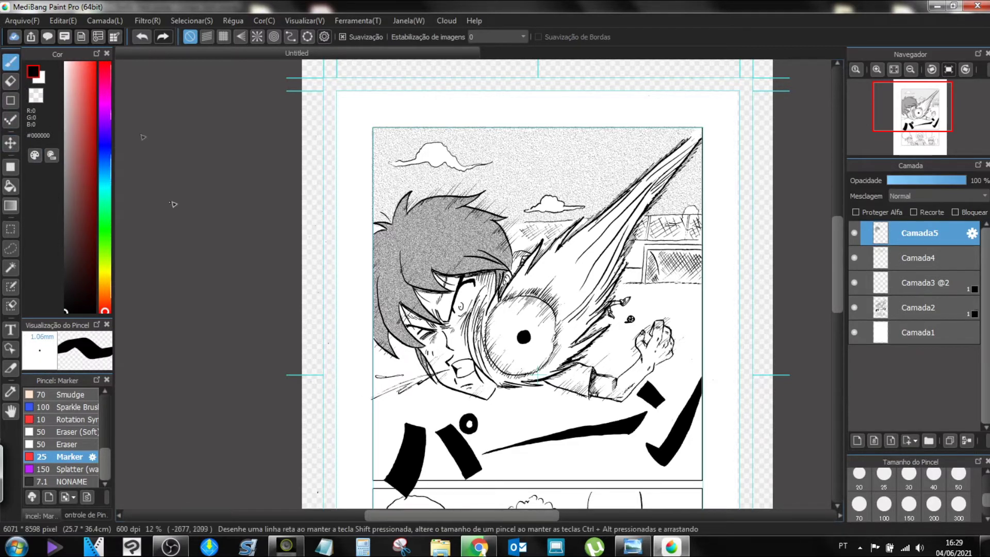
drag(107, 463, 106, 408)
click(77, 430)
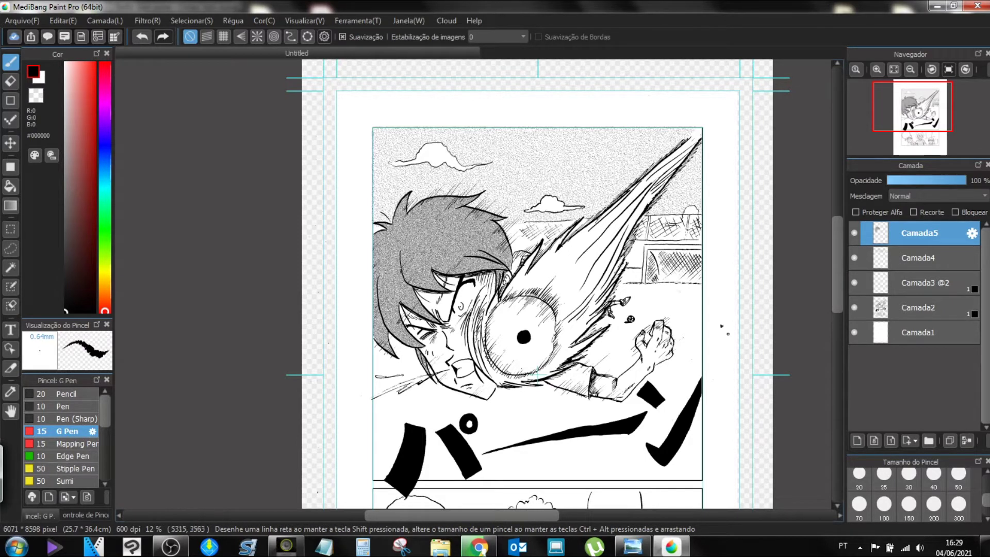
click(909, 473)
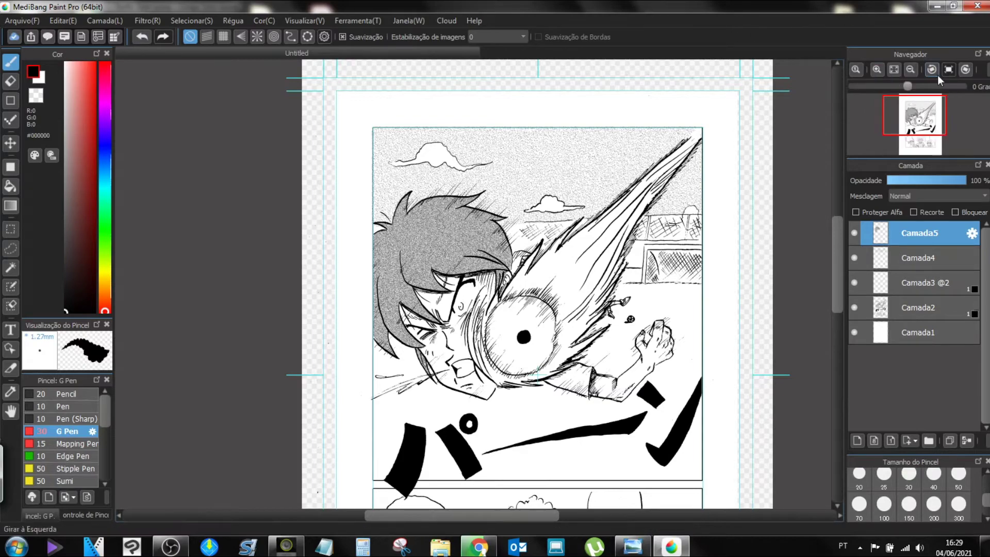
Step: Draw the first white G Pen highlight strokes across the boy's toned hair on Camada5, with the canvas rotated 60 degrees
click(966, 70)
drag(922, 115, 923, 117)
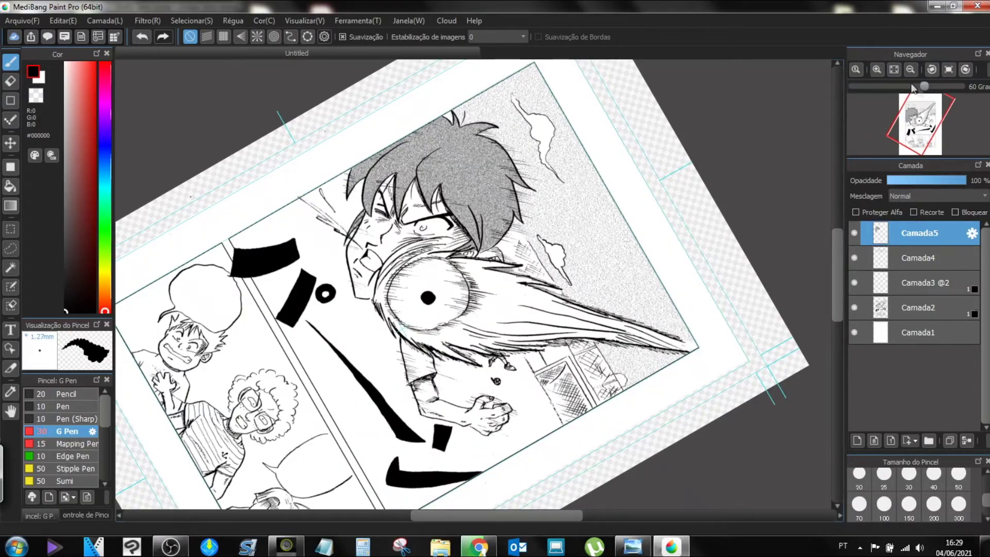
click(877, 70)
drag(927, 123, 910, 121)
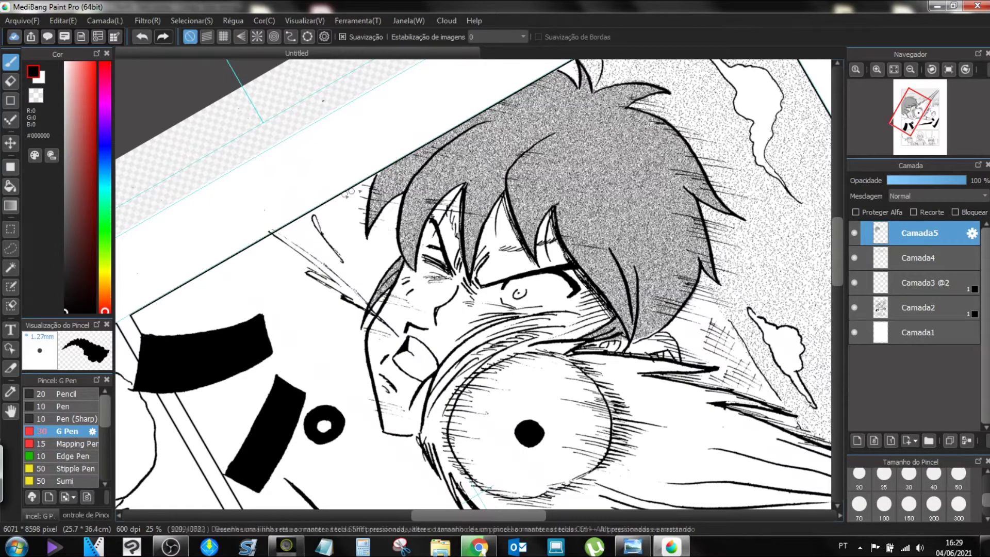
click(40, 82)
drag(575, 170, 573, 211)
drag(588, 169, 584, 219)
mouse_move(600, 185)
mouse_down()
mouse_move(597, 242)
mouse_move(613, 223)
mouse_up()
drag(634, 186, 638, 248)
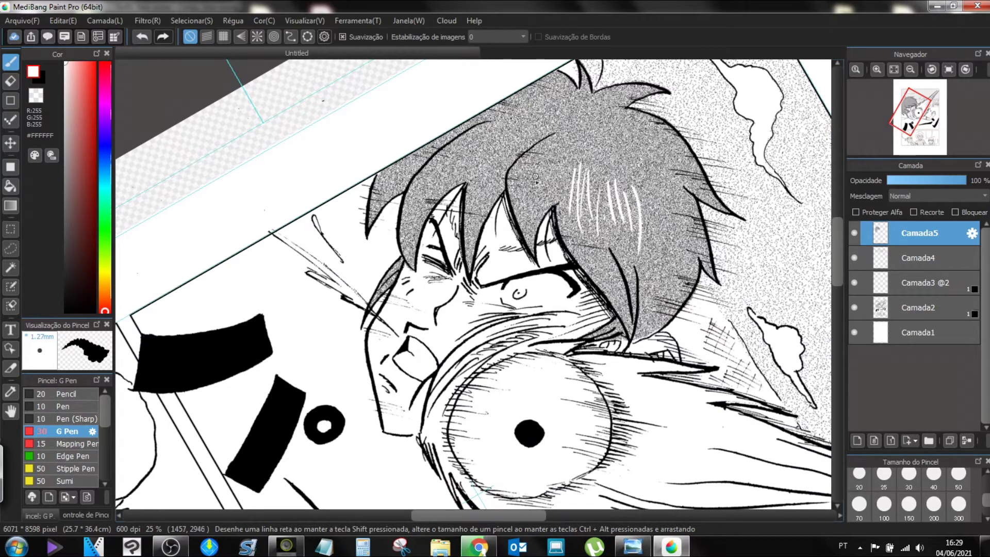
mouse_move(541, 150)
mouse_down()
mouse_move(527, 189)
mouse_move(536, 191)
mouse_up()
drag(555, 157, 546, 195)
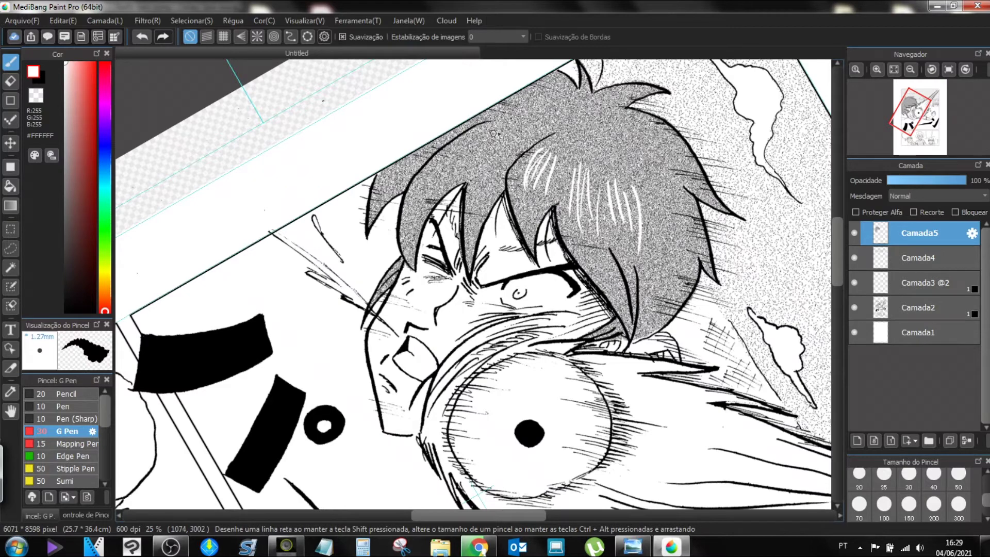
mouse_move(496, 124)
mouse_down()
mouse_move(453, 156)
mouse_move(459, 166)
mouse_up()
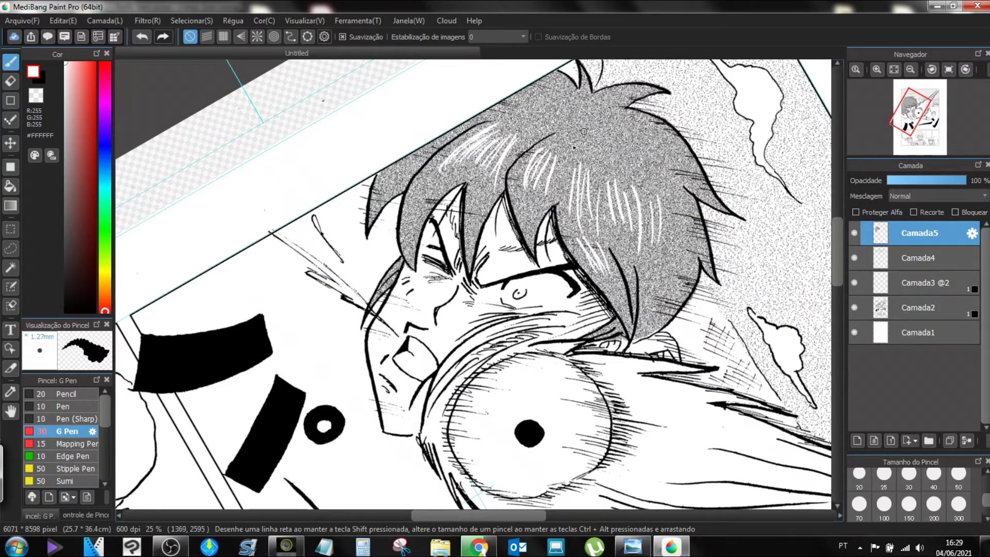
Step: Thicken the white highlight on the middle hair lock above the forehead with extra G Pen strokes
click(876, 69)
mouse_move(903, 110)
mouse_down()
mouse_move(908, 124)
mouse_move(911, 115)
mouse_up()
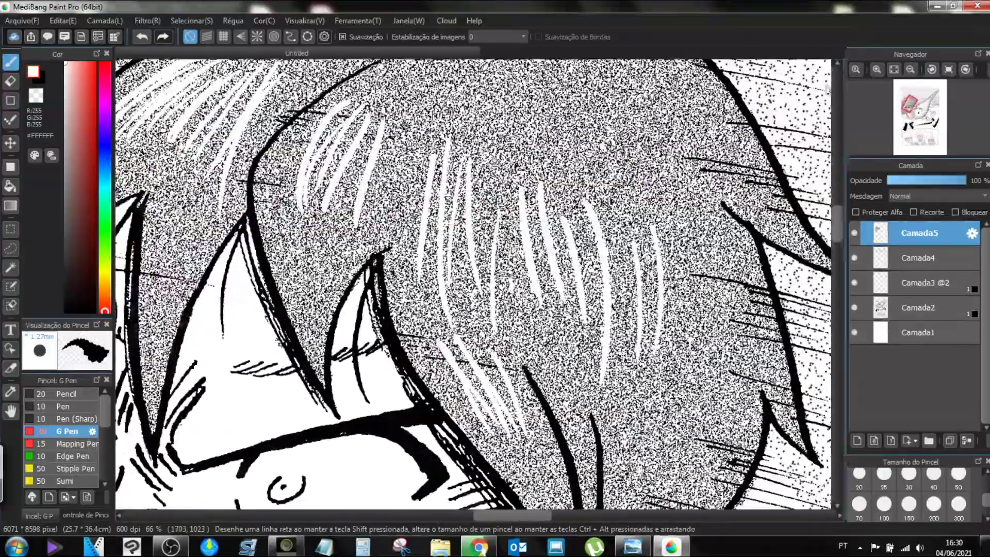
drag(381, 111, 344, 237)
drag(361, 149, 338, 236)
drag(370, 108, 326, 172)
drag(375, 88, 315, 198)
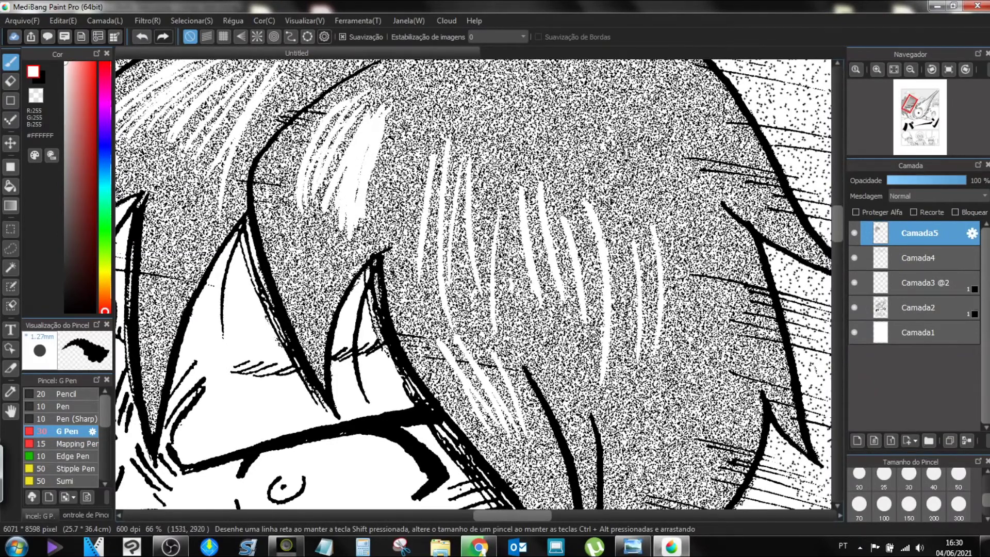
Step: Extend and densify the white highlight strokes across the wide section of hair above the boy's open eye
mouse_move(434, 107)
mouse_down()
mouse_move(413, 255)
mouse_move(466, 265)
mouse_up()
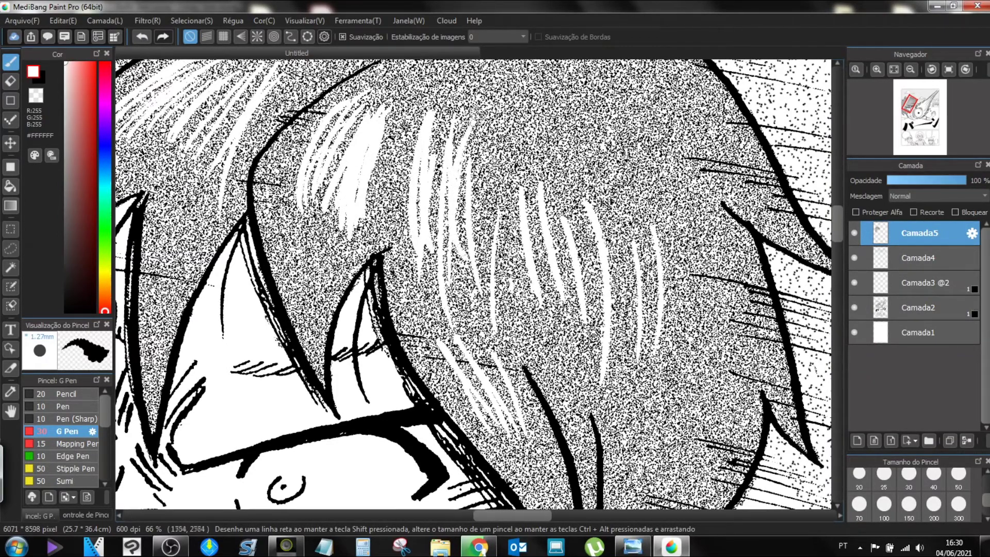
drag(482, 108, 461, 296)
mouse_move(495, 139)
mouse_down()
mouse_move(479, 314)
mouse_move(493, 245)
mouse_up()
mouse_move(523, 124)
mouse_down()
mouse_move(516, 278)
mouse_move(547, 291)
mouse_up()
drag(555, 157, 565, 300)
mouse_move(583, 152)
mouse_down()
mouse_move(573, 309)
mouse_move(598, 348)
mouse_up()
drag(613, 147, 616, 324)
drag(626, 186, 623, 312)
drag(617, 209, 615, 350)
mouse_move(637, 145)
mouse_down()
mouse_move(626, 319)
mouse_move(637, 350)
mouse_up()
mouse_move(656, 170)
mouse_down()
mouse_move(660, 247)
mouse_move(647, 345)
mouse_up()
Step: Densify the white highlight strokes on the hair locks nearest the panel's left border
mouse_move(910, 111)
mouse_down()
mouse_move(912, 119)
mouse_move(905, 111)
mouse_up()
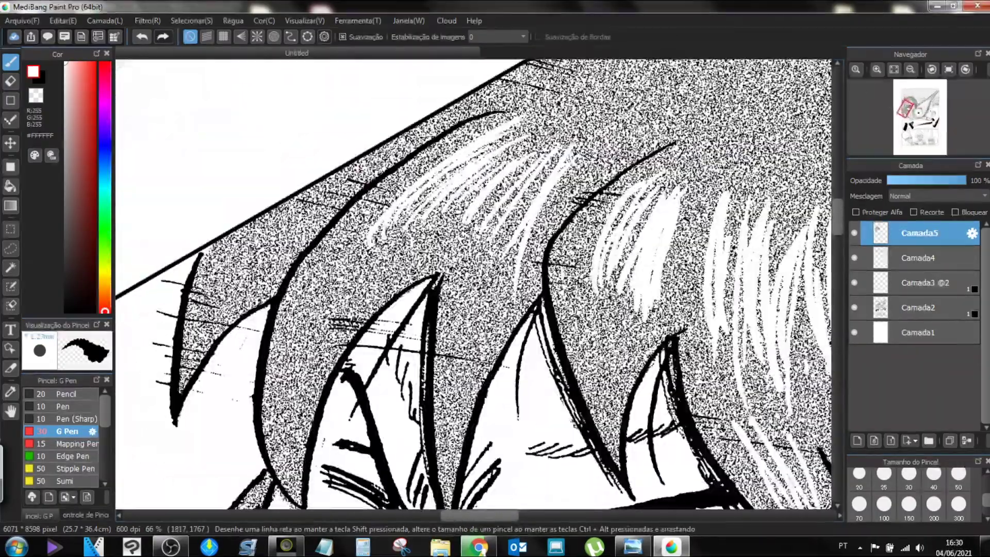
drag(454, 129, 356, 260)
drag(507, 113, 389, 196)
drag(547, 105, 384, 244)
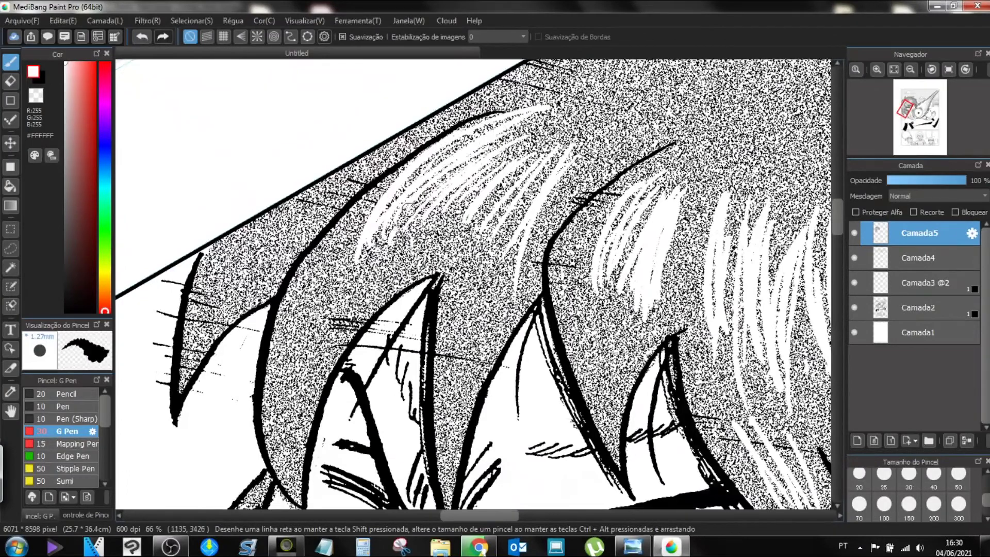
drag(535, 121, 390, 247)
mouse_move(523, 151)
mouse_down()
mouse_move(429, 221)
mouse_move(452, 283)
mouse_up()
mouse_move(582, 135)
mouse_down()
mouse_move(494, 257)
mouse_move(491, 309)
mouse_up()
drag(597, 159, 505, 308)
Step: Reset the canvas rotation and lasso-select the hair of the bowl-cut boy in the lower panel
mouse_move(940, 70)
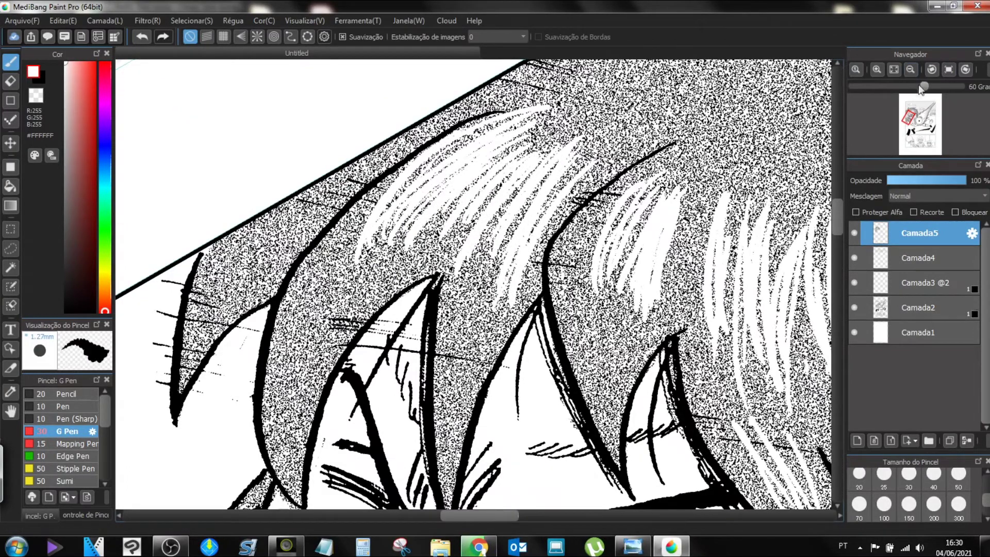
click(911, 69)
click(932, 72)
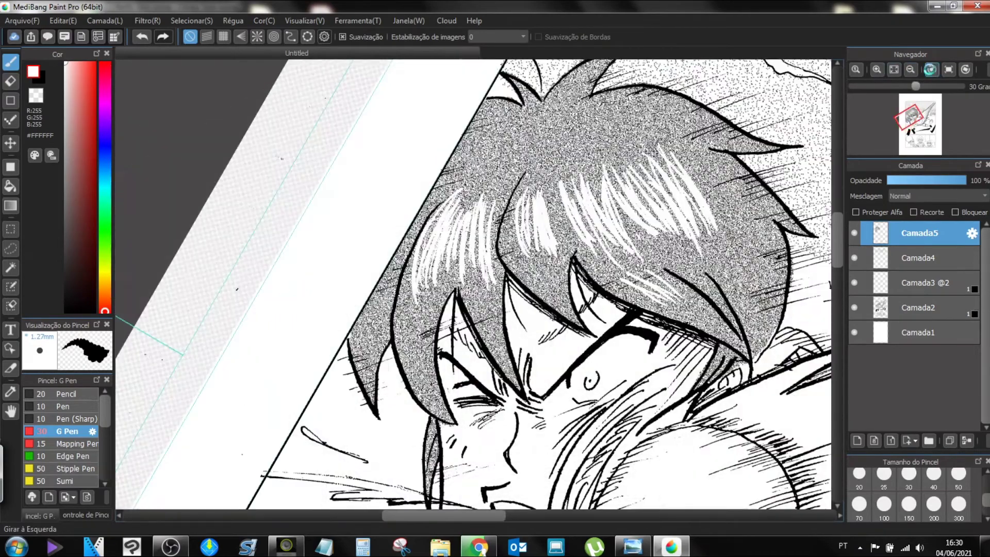
click(932, 73)
click(911, 69)
click(914, 118)
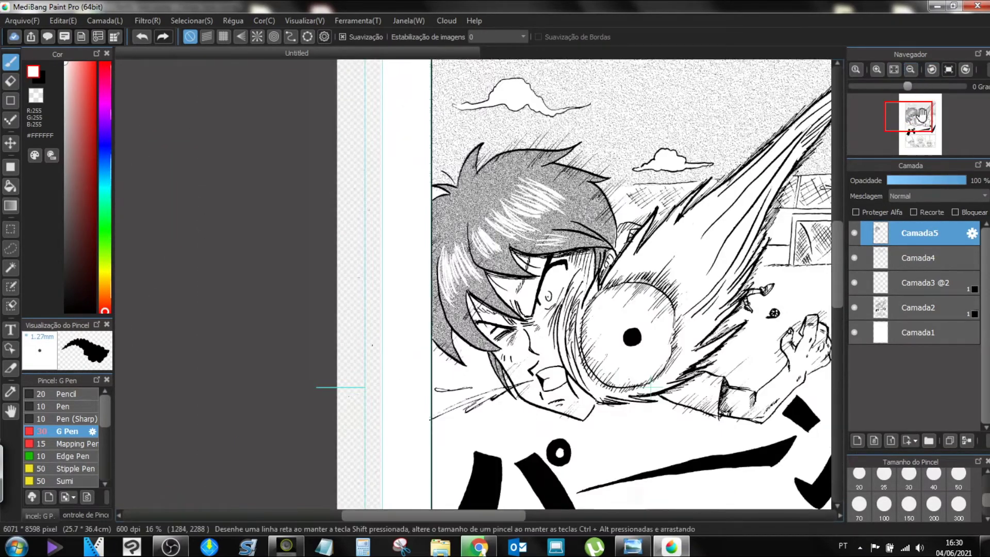
drag(913, 119, 922, 140)
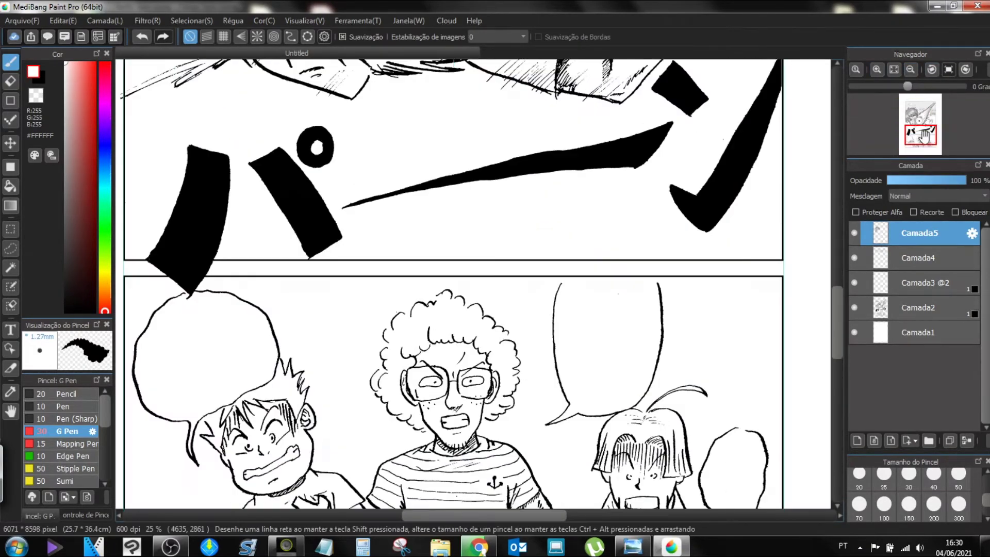
scroll(923, 140, up, 1)
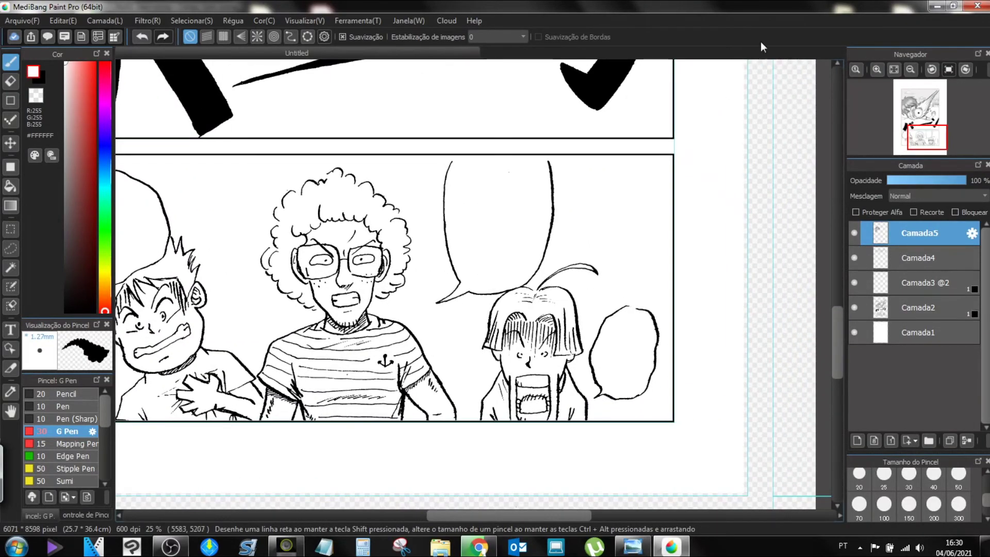
click(876, 69)
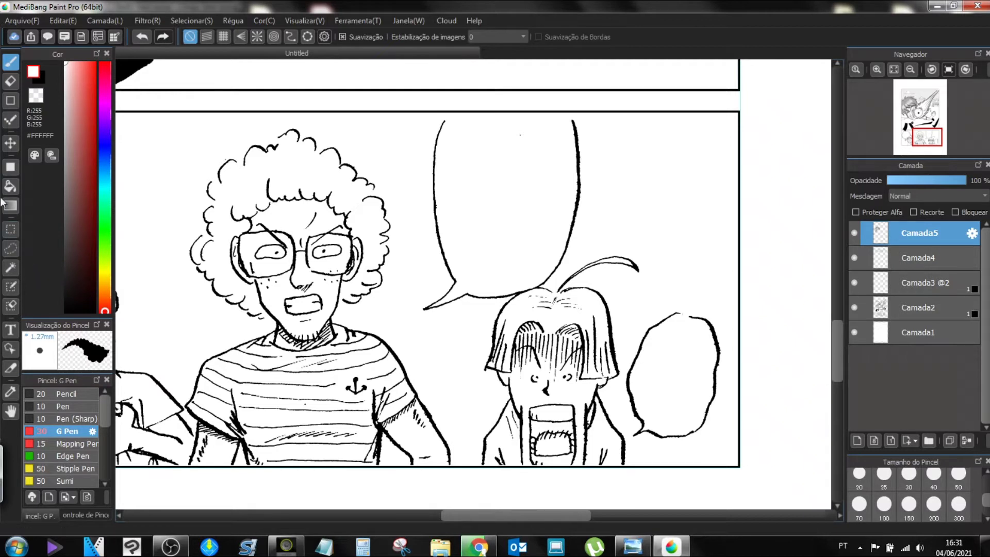
click(10, 248)
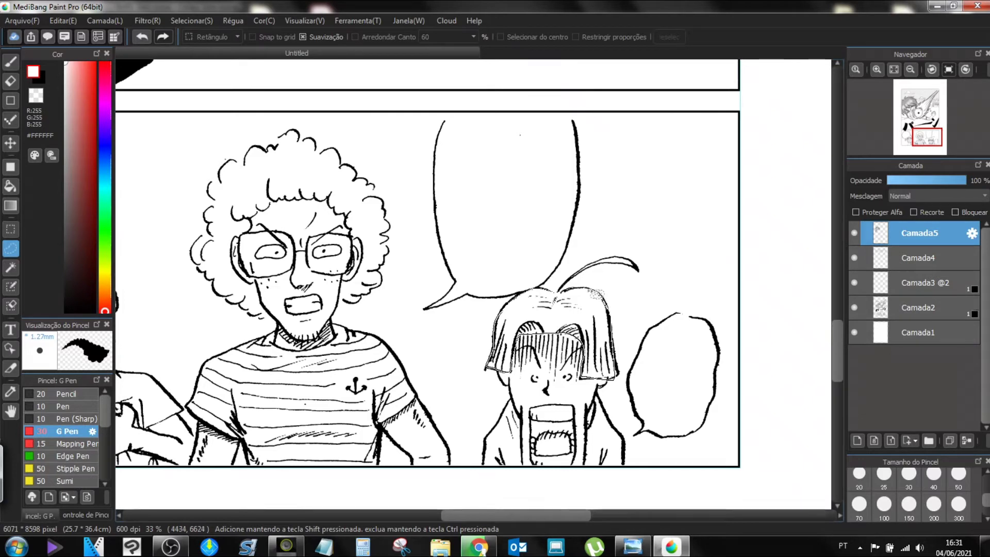
drag(562, 348, 559, 349)
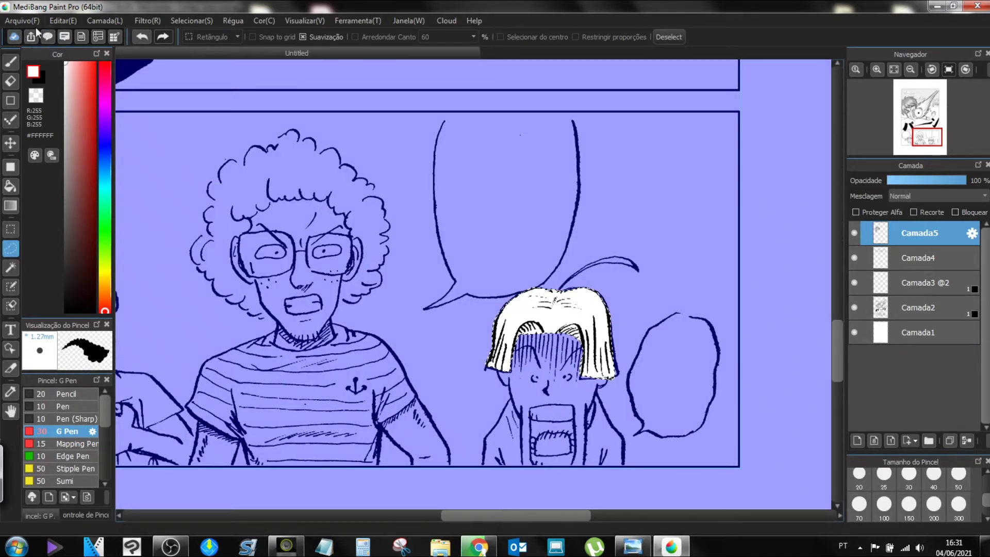
Step: Fill the selected bowl-cut hair with the MS000164-350 Sand A-2 tone at 100% zoom and 0 degrees rotation, and deselect
click(47, 38)
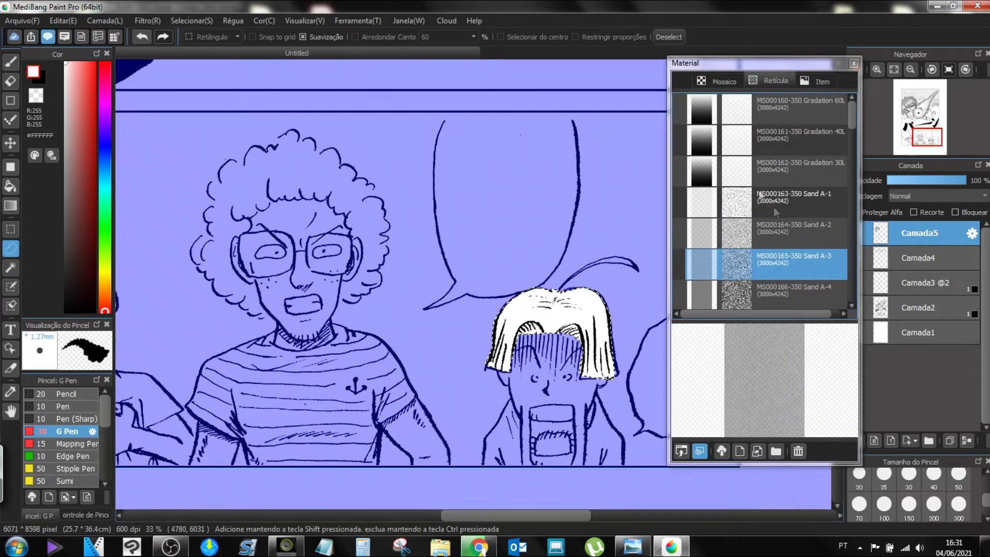
drag(775, 230, 564, 313)
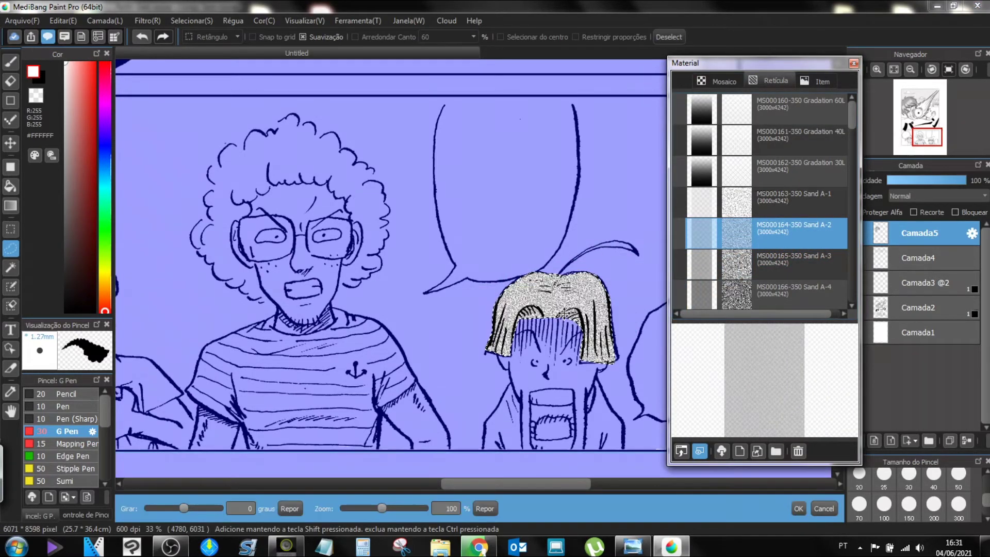
click(798, 508)
click(853, 63)
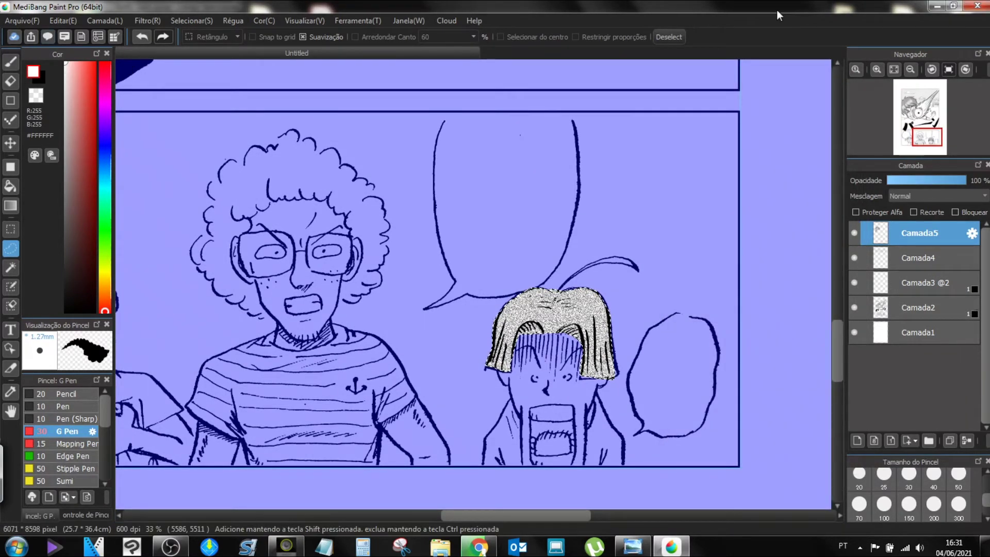
key(ctrl+d)
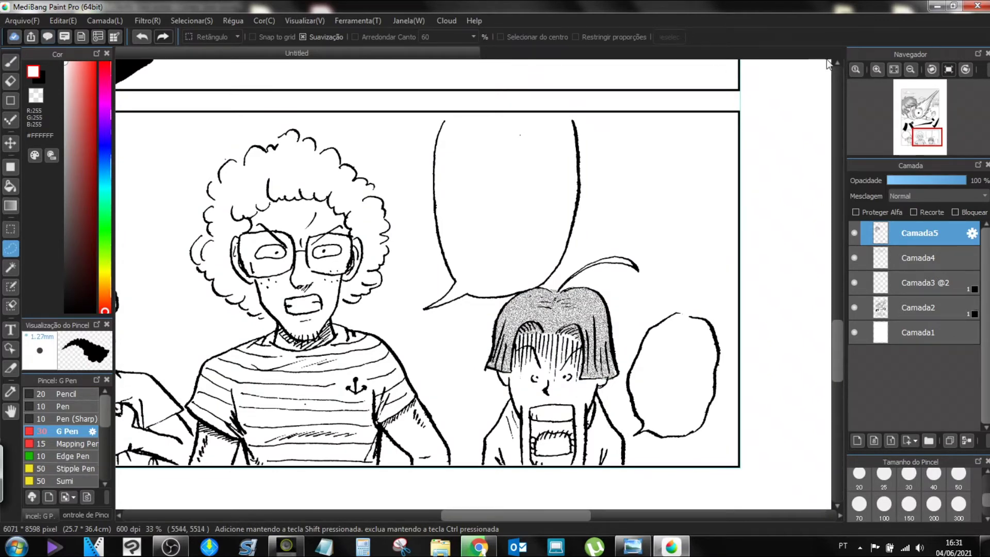
Step: Switch to the eraser at 25 px for the tone edges of the bowl-cut boy's hair
mouse_move(907, 150)
drag(924, 143, 924, 142)
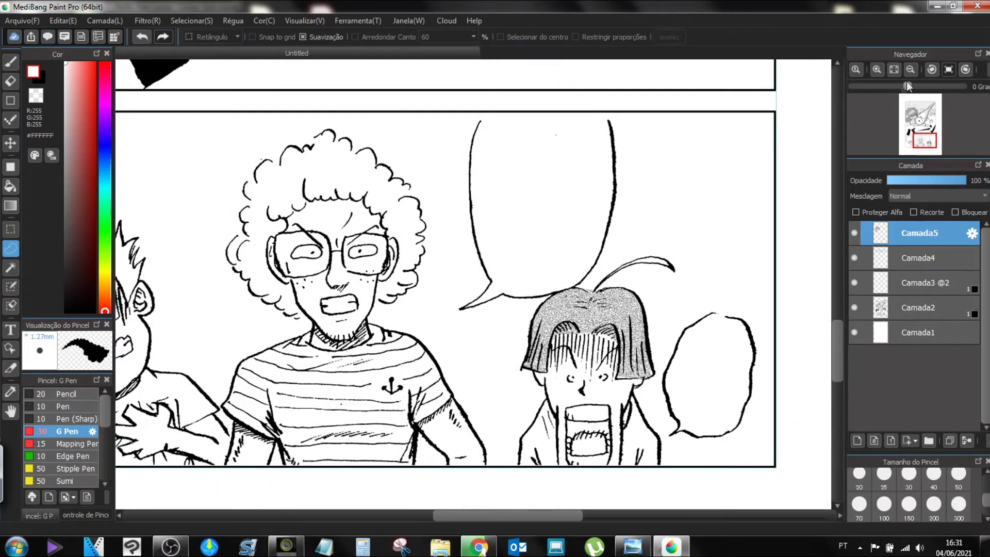
click(878, 69)
click(877, 69)
click(877, 69)
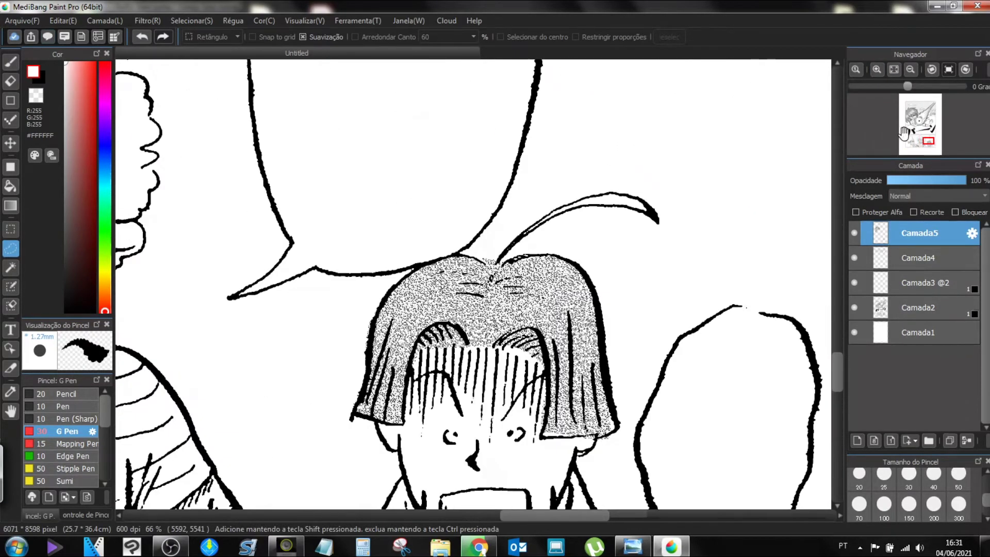
click(11, 81)
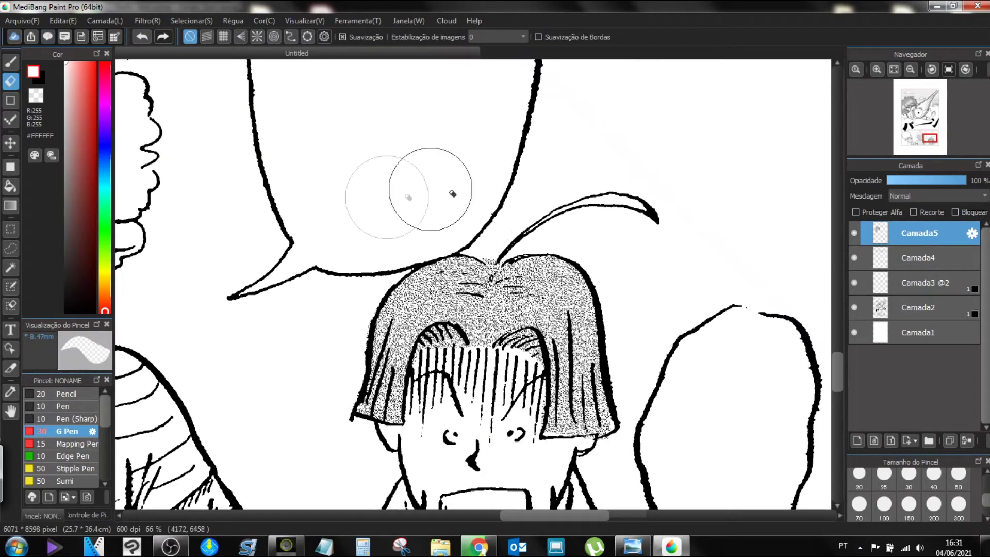
click(884, 473)
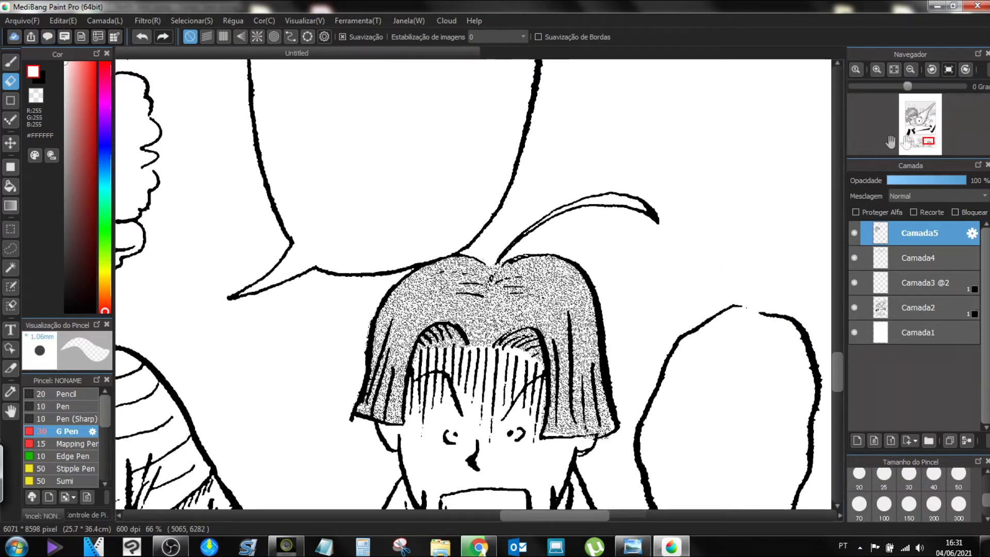
Step: Lasso-select the striped T-shirt of the curly-haired man with glasses in the lower panel, following its outline from collar to panel border
click(911, 69)
drag(926, 147, 920, 143)
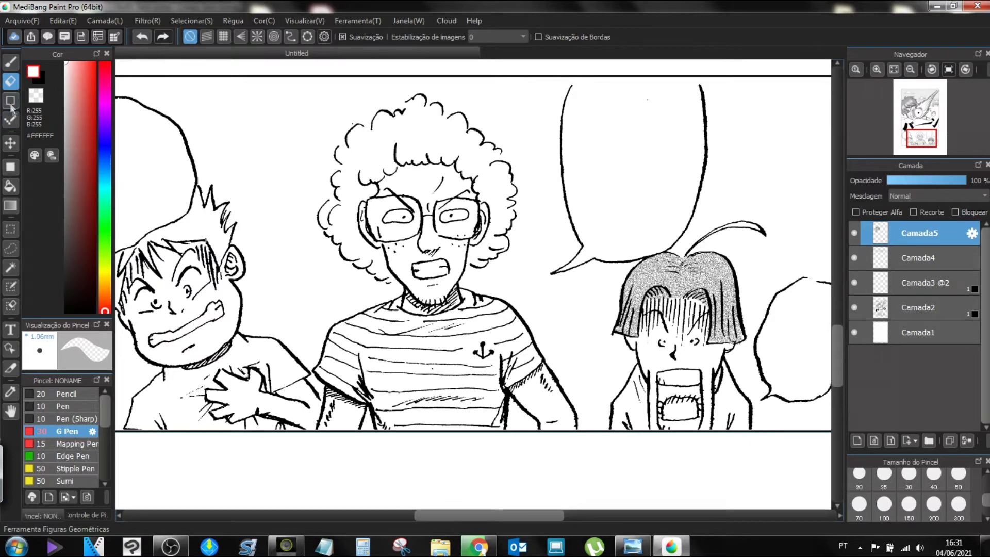
click(11, 250)
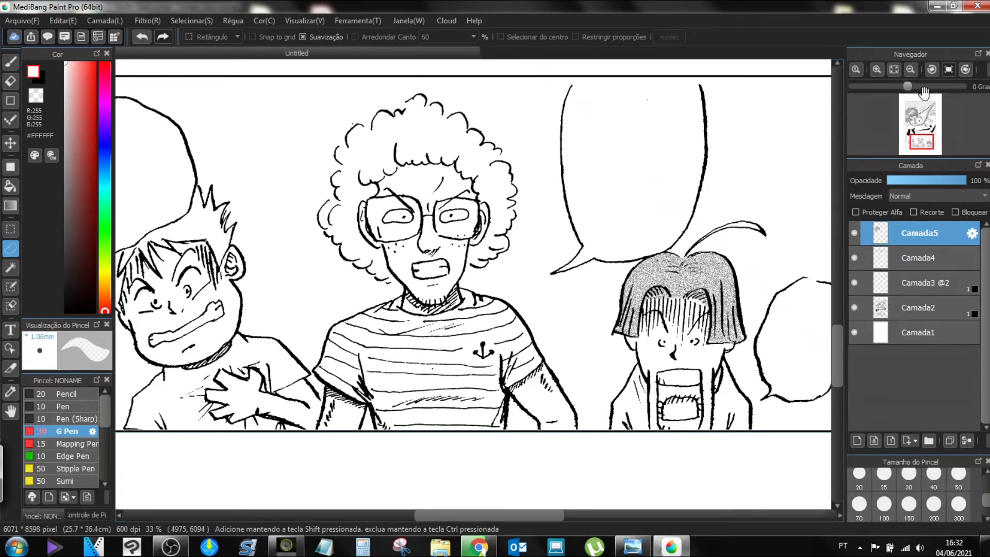
scroll(920, 142, up, 1)
drag(920, 142, 922, 145)
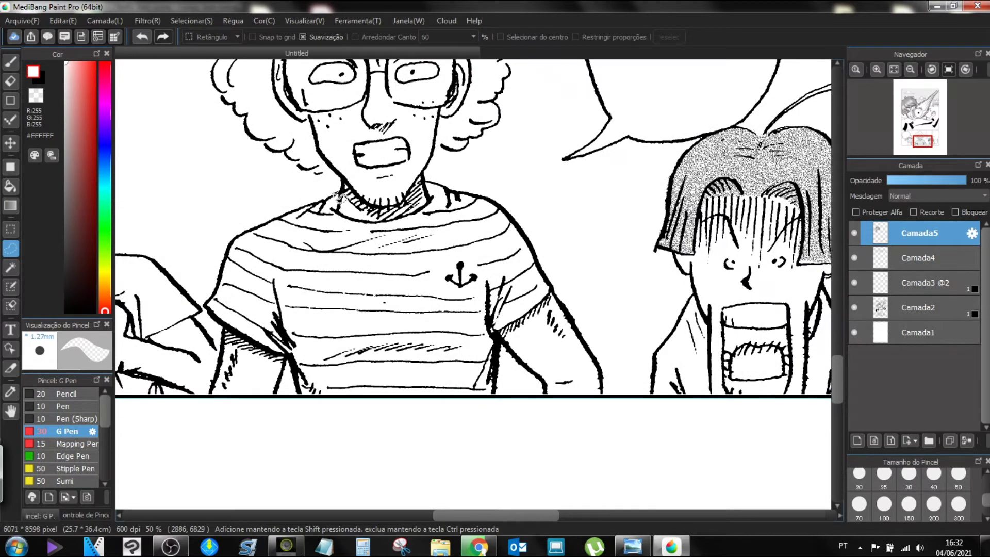
drag(328, 207, 280, 226)
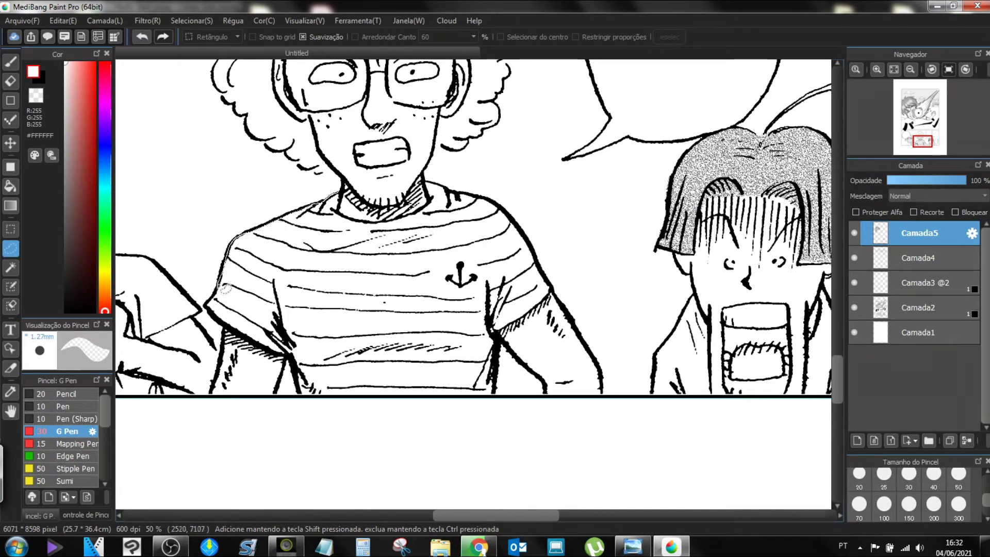
drag(216, 305, 223, 319)
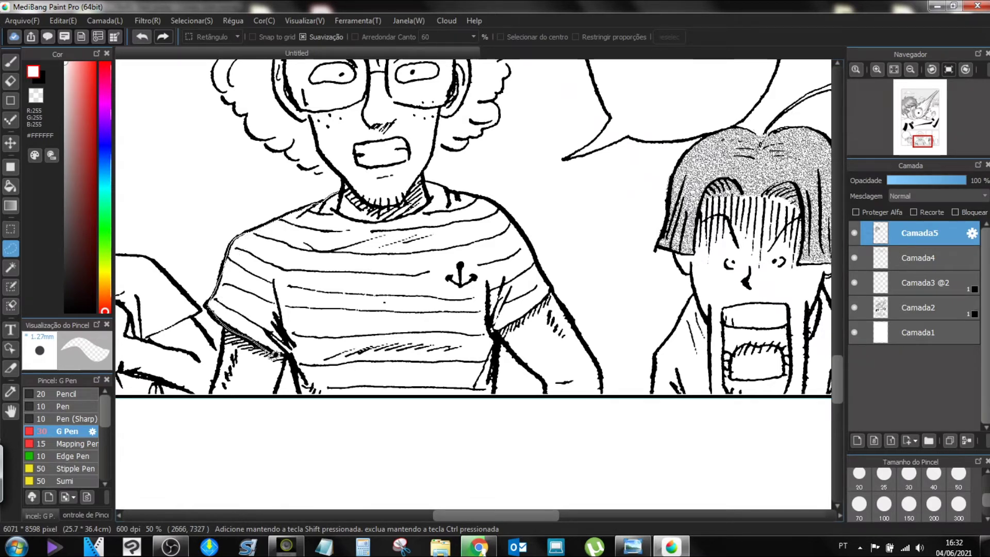
mouse_move(304, 382)
mouse_down()
mouse_move(309, 397)
mouse_move(332, 399)
mouse_move(500, 395)
mouse_move(505, 338)
mouse_move(548, 298)
mouse_move(545, 258)
mouse_up()
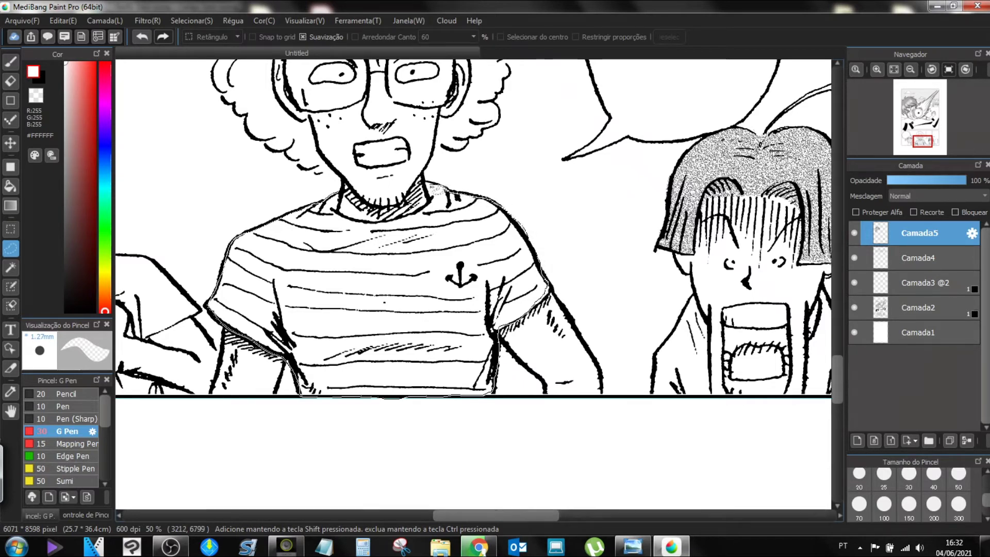
mouse_move(413, 220)
mouse_down()
mouse_move(383, 226)
mouse_move(341, 207)
mouse_up()
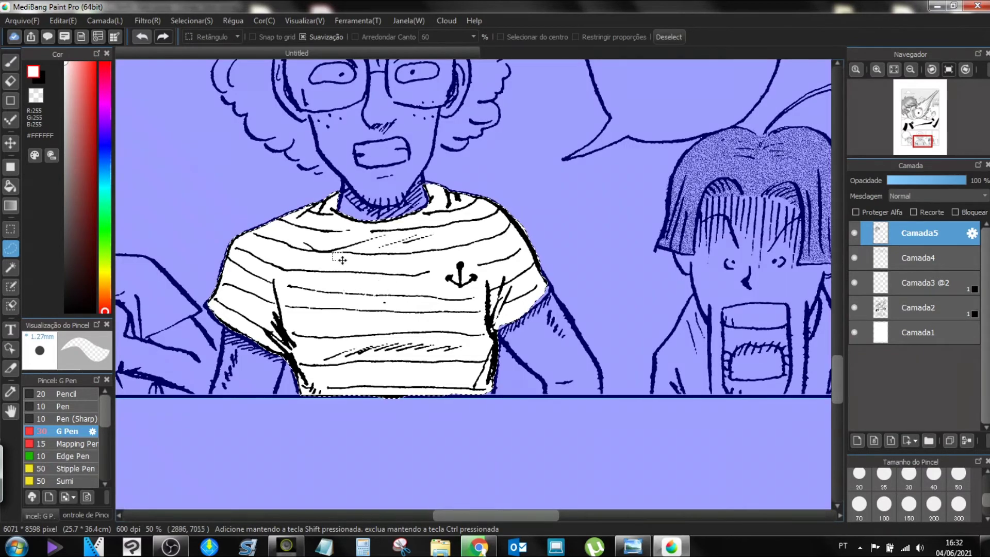
Step: Fill the selected T-shirt with the MS000163-350 Sand A-1 tone at 45% zoom and 0 degrees rotation, and deselect
click(48, 37)
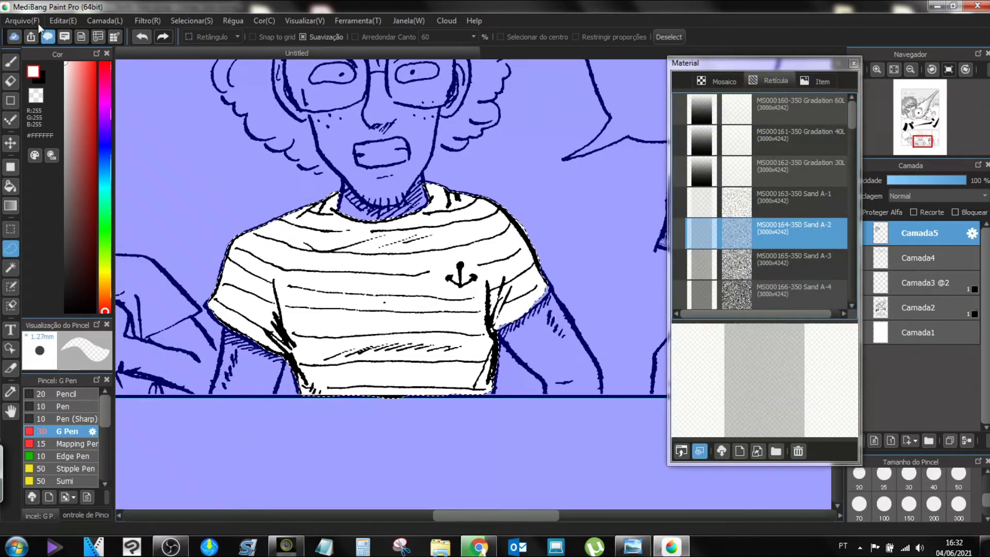
drag(776, 73, 821, 81)
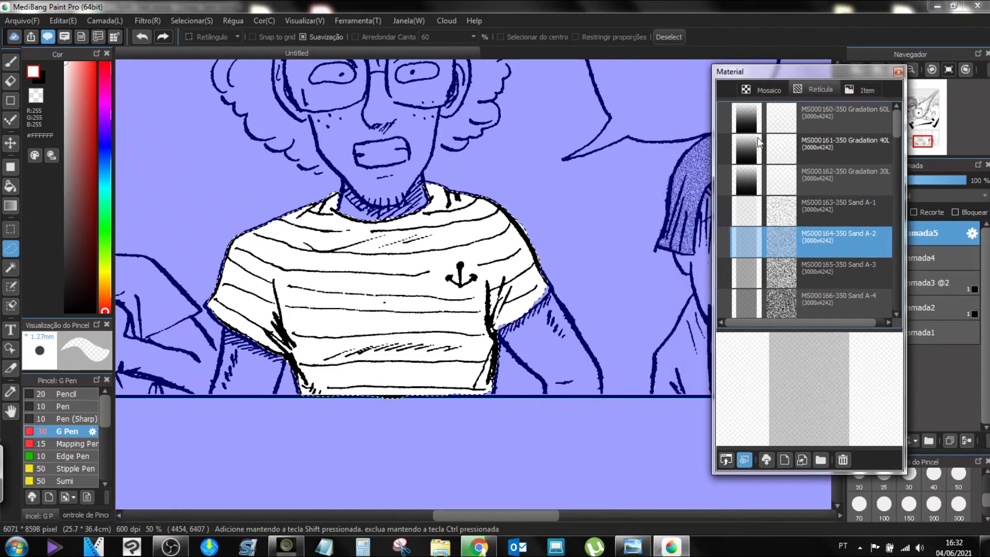
drag(784, 211, 397, 284)
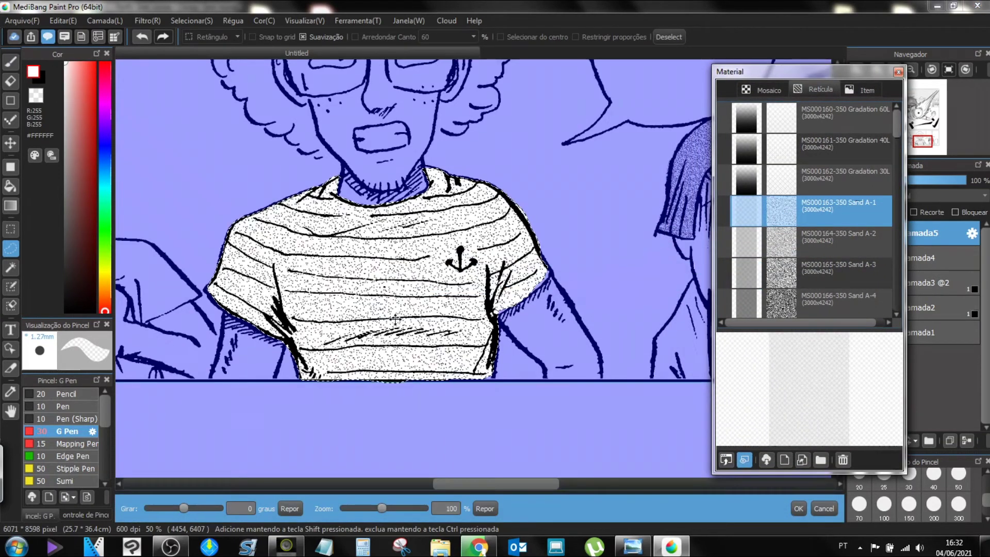
click(898, 74)
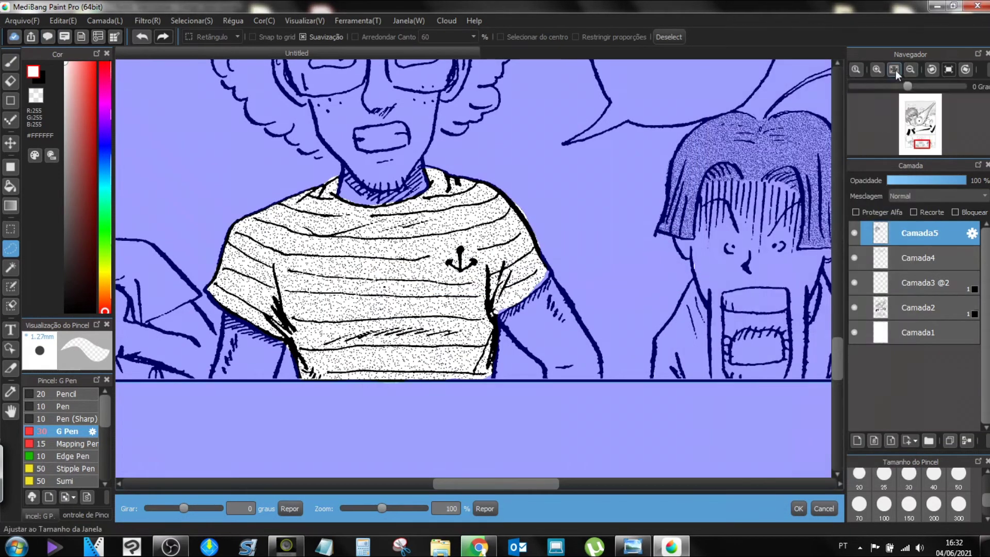
drag(381, 507, 354, 507)
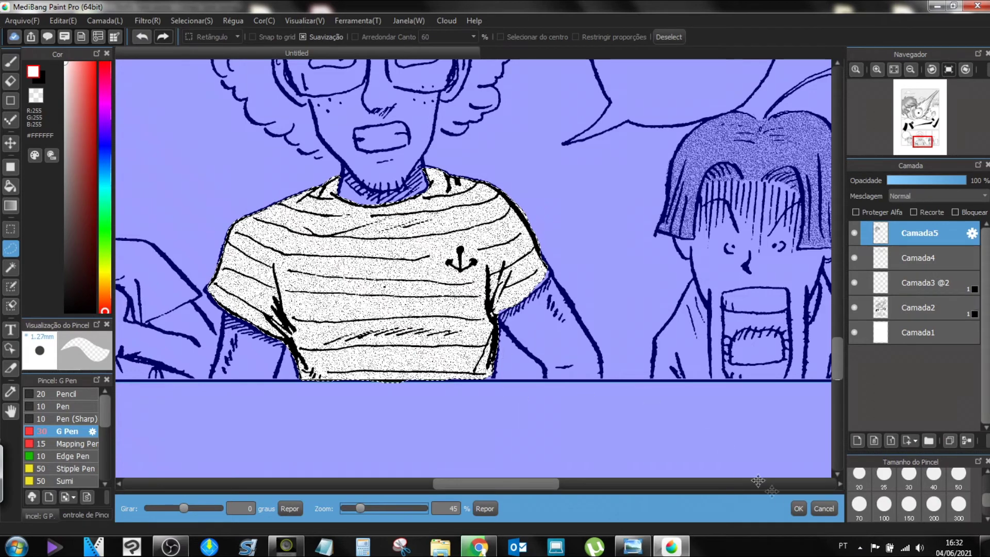
click(798, 509)
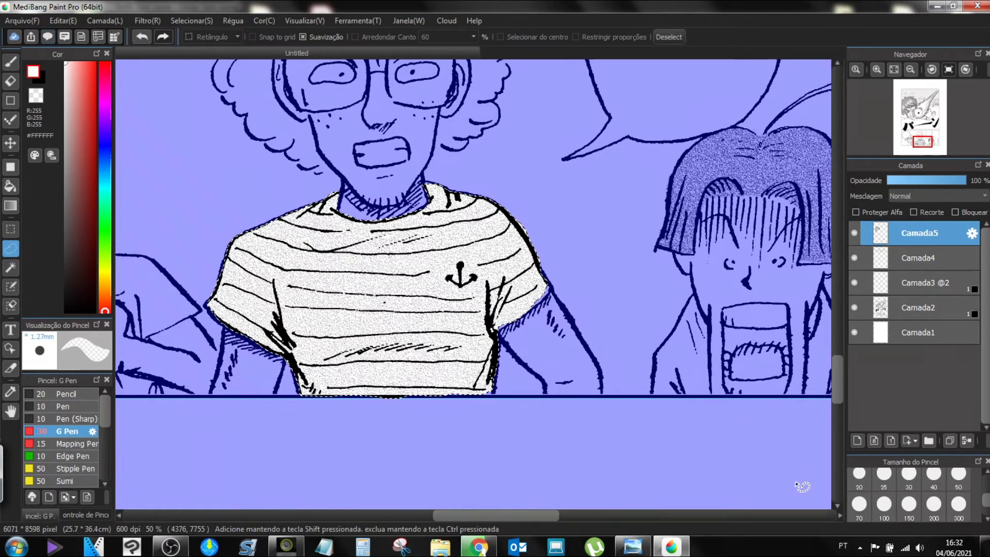
key(ctrl+d)
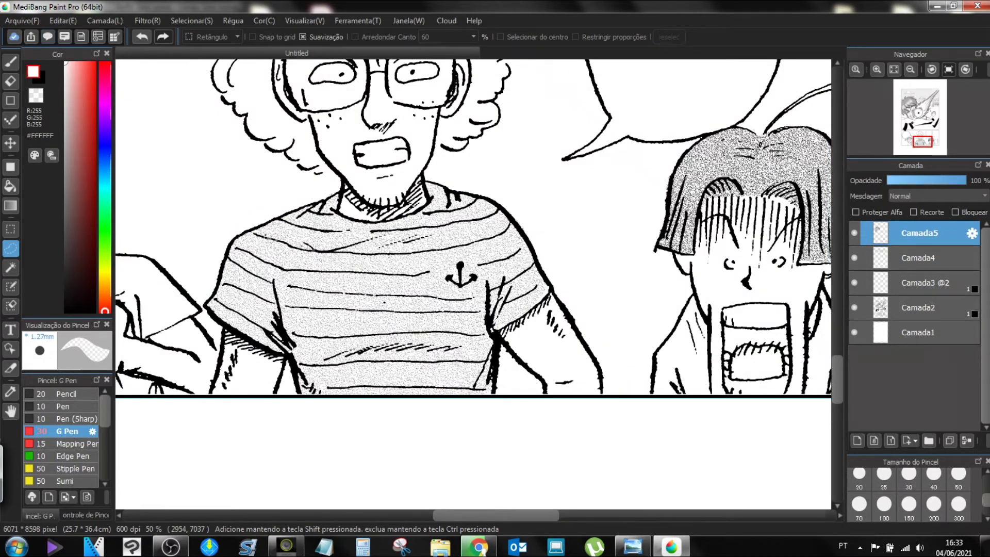
Step: Erase the tone from alternate stripes across the T-shirt's body and sleeves with a 70 px eraser
key(e)
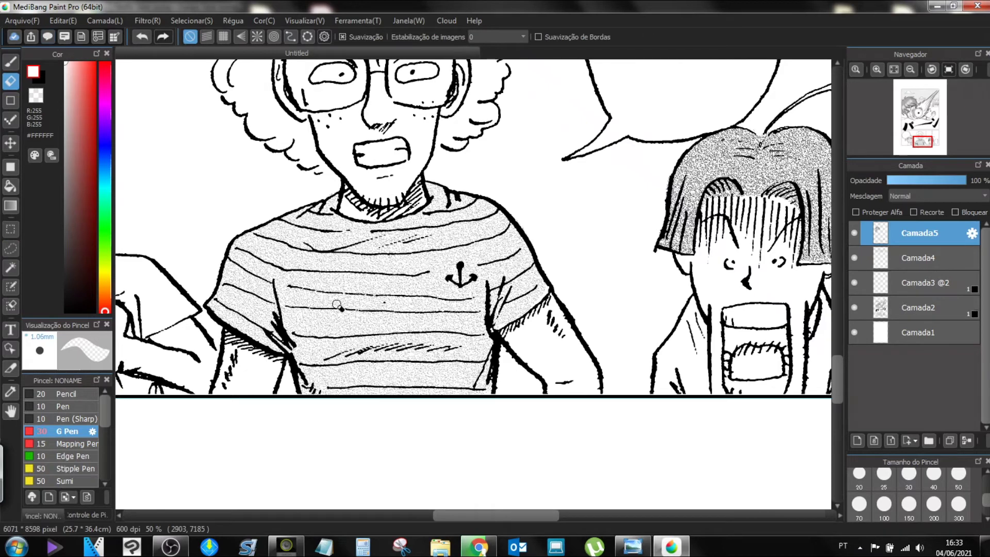
click(883, 504)
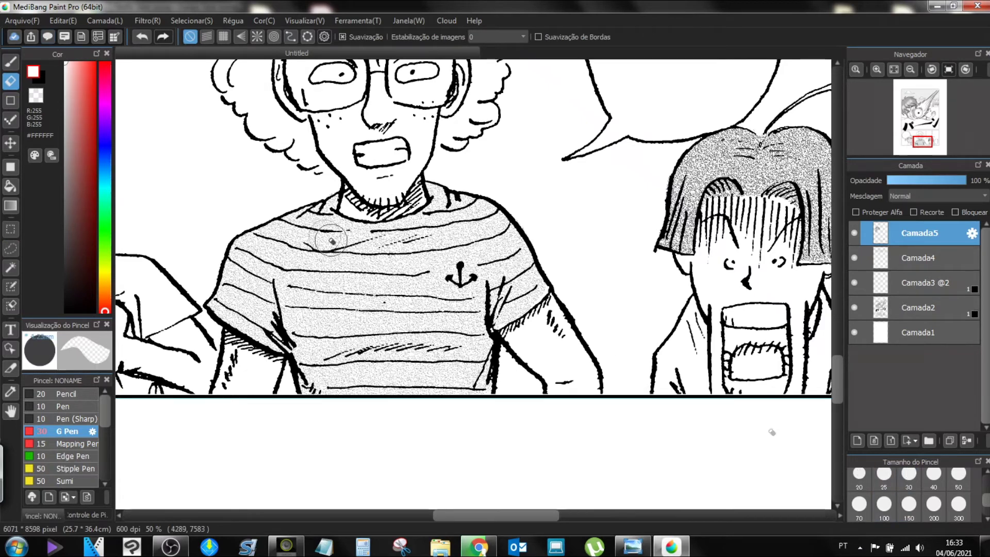
click(859, 504)
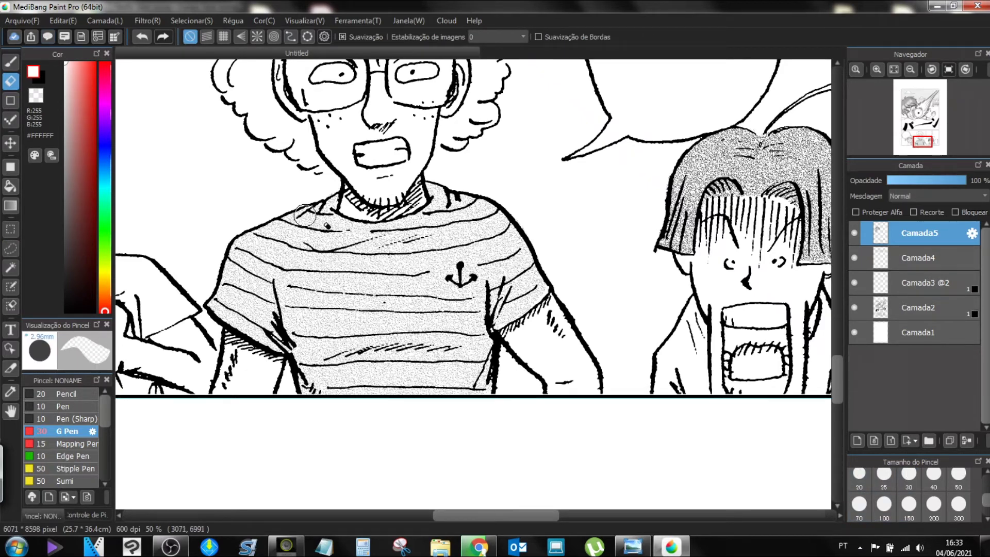
mouse_move(231, 255)
mouse_down()
mouse_move(287, 277)
mouse_move(378, 285)
mouse_move(453, 287)
mouse_move(511, 269)
mouse_up()
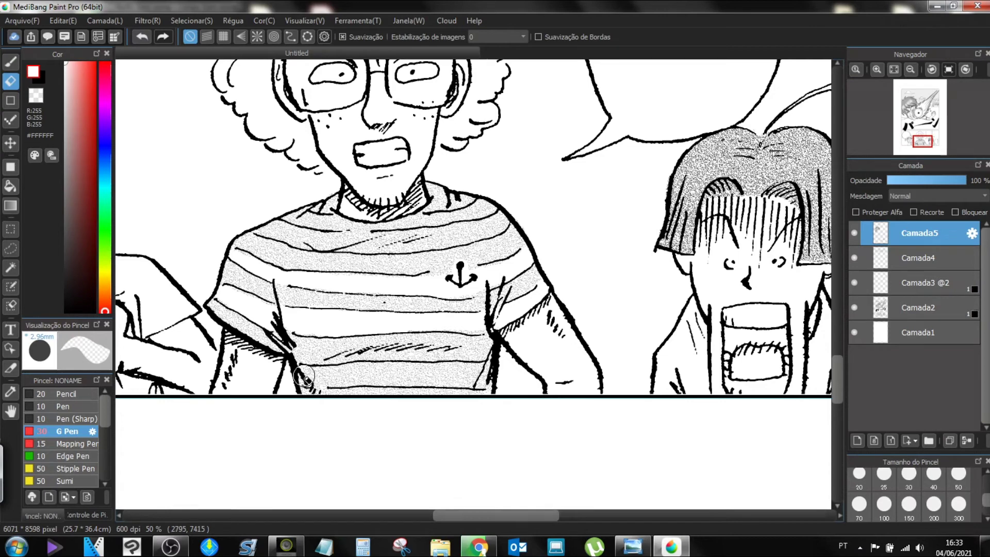
mouse_move(319, 376)
mouse_down()
mouse_move(484, 373)
mouse_move(317, 376)
mouse_move(474, 374)
mouse_up()
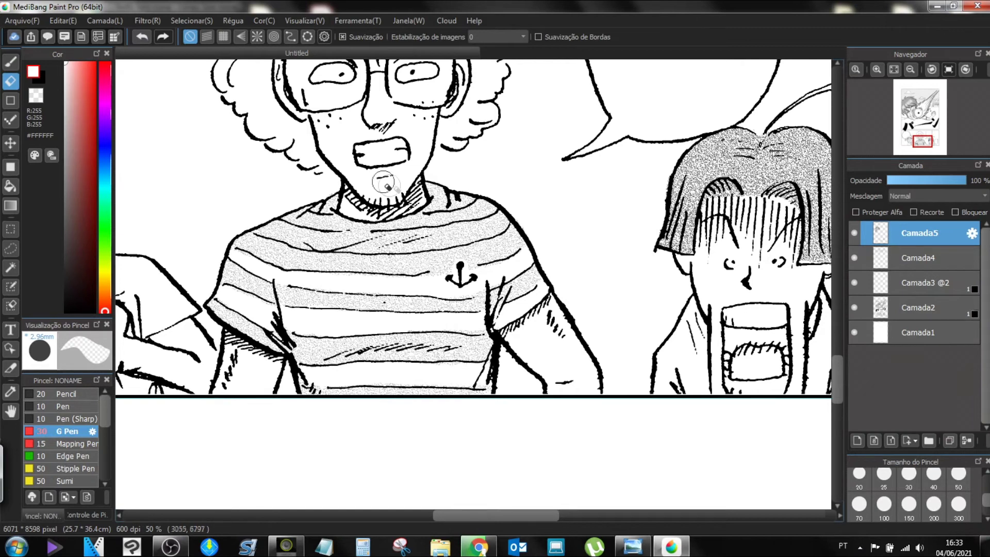
mouse_move(278, 231)
mouse_down()
mouse_move(355, 243)
mouse_move(493, 222)
mouse_up()
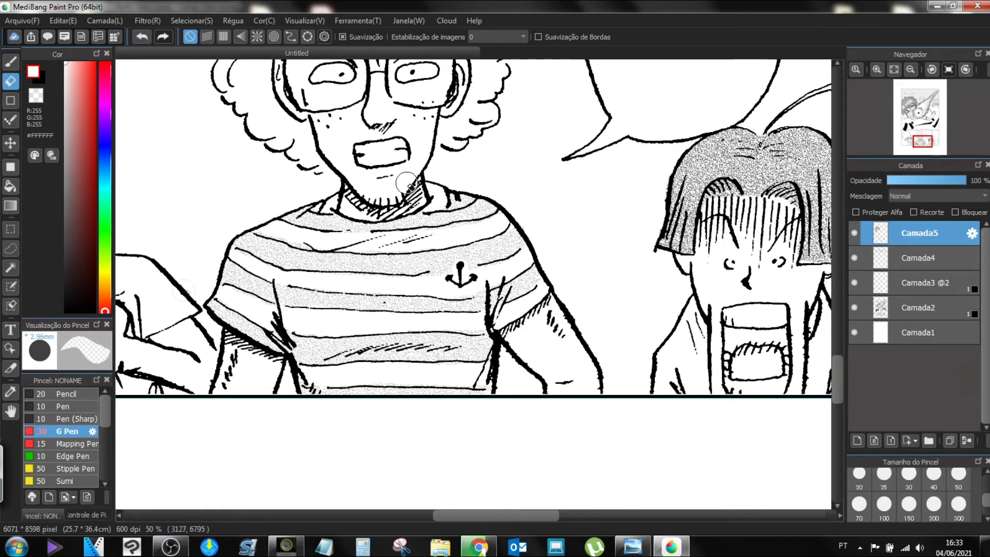
mouse_move(920, 133)
drag(918, 135, 917, 138)
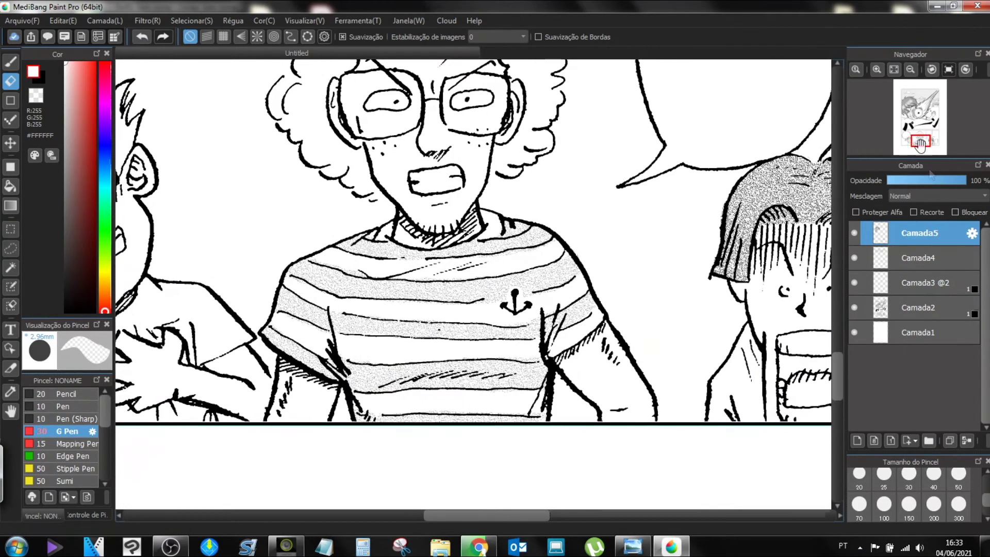
click(911, 69)
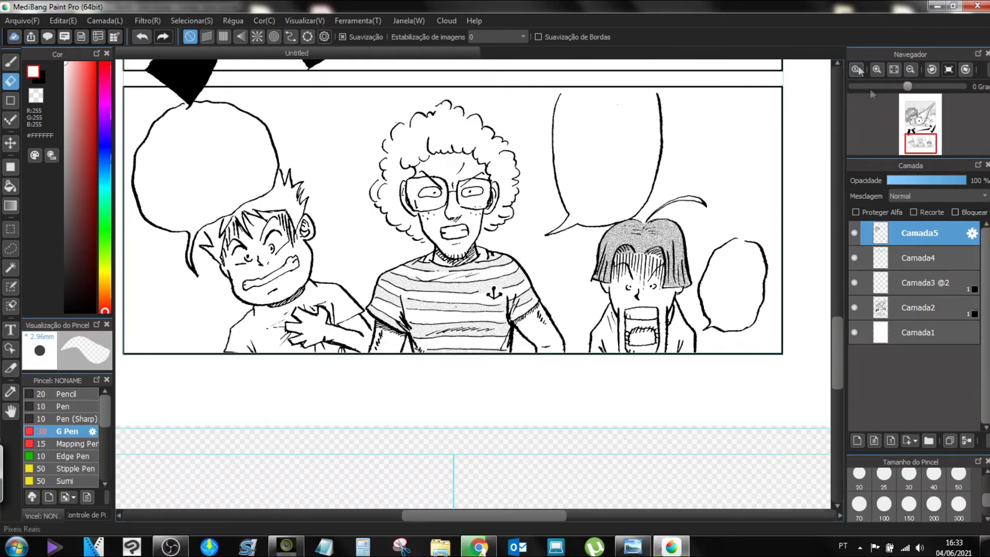
mouse_move(923, 149)
click(911, 69)
drag(921, 141, 923, 122)
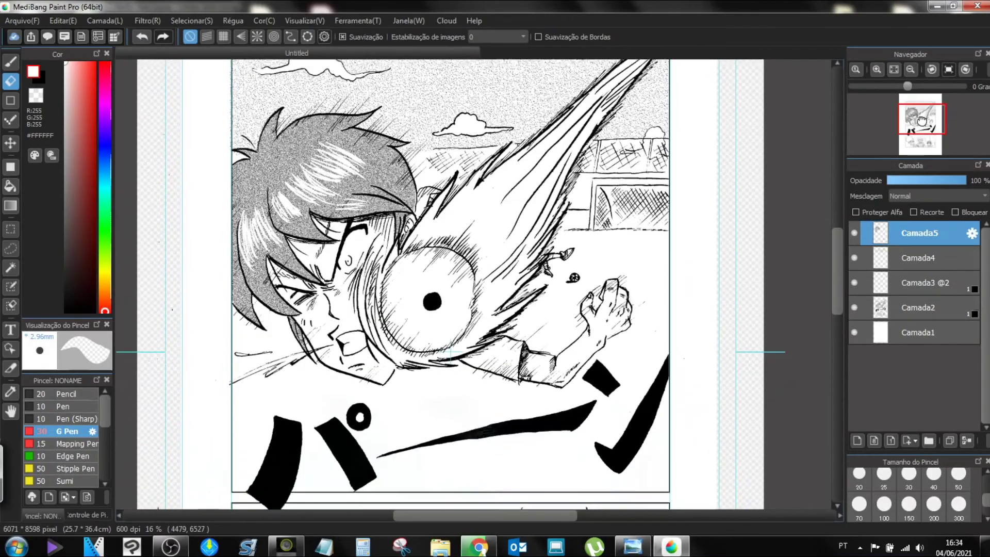